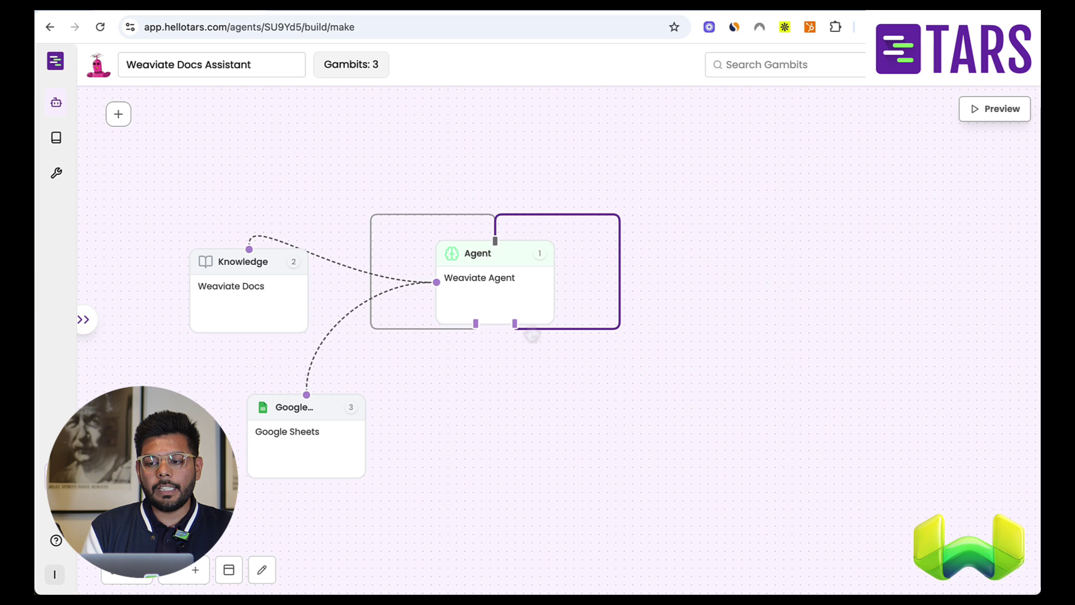
# - Open the agent preview and write 'how do i vectorize when saving data to weaviate' in its chat box
pyautogui.click(999, 115)
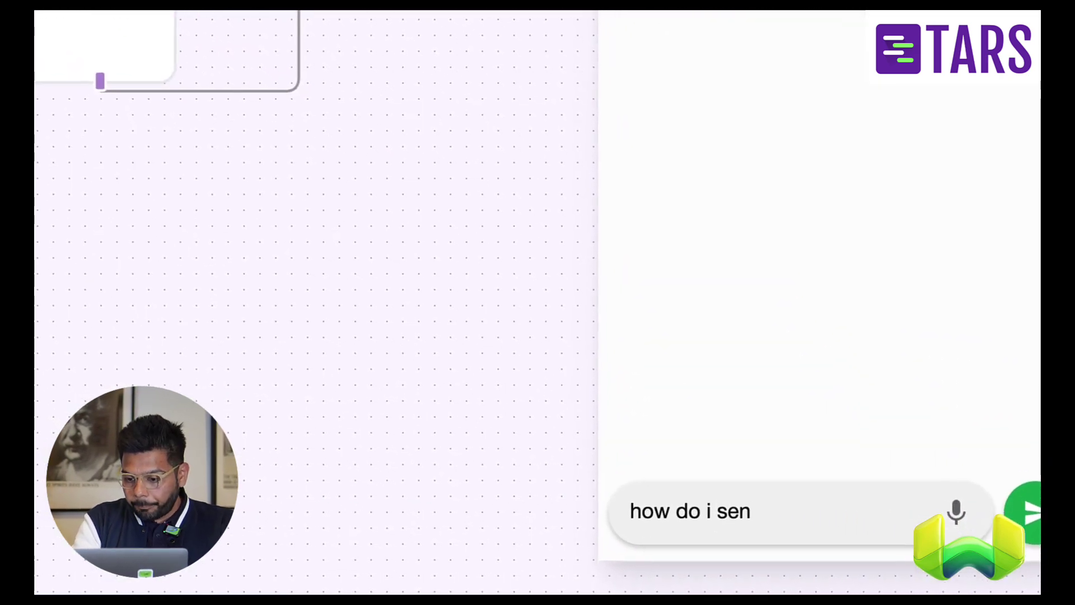
pyautogui.press('BackSpace')
pyautogui.press('BackSpace')
pyautogui.press('BackSpace')
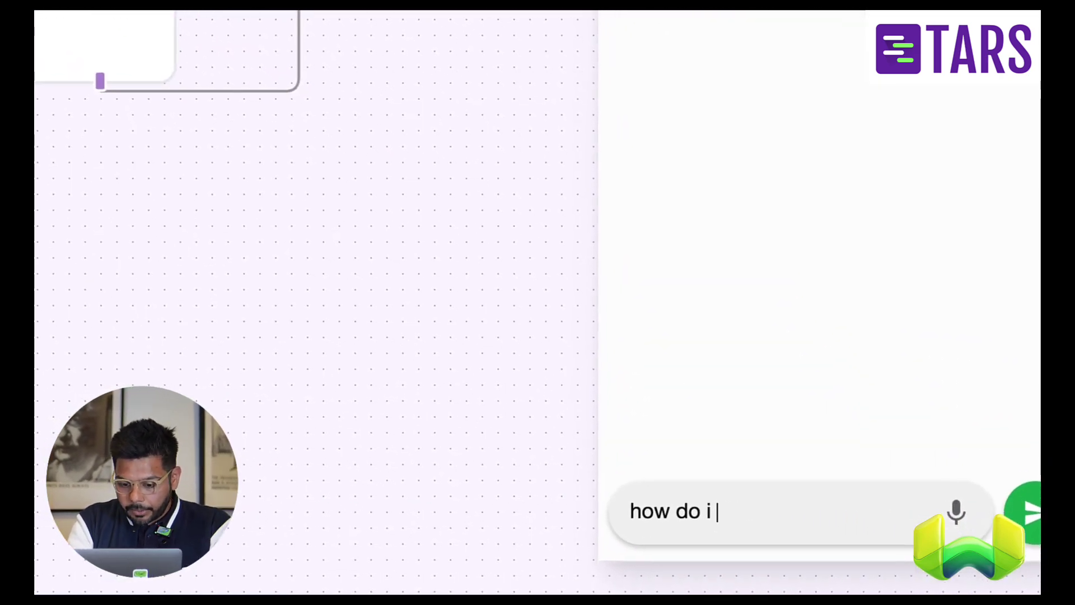
pyautogui.write('vectoriz')
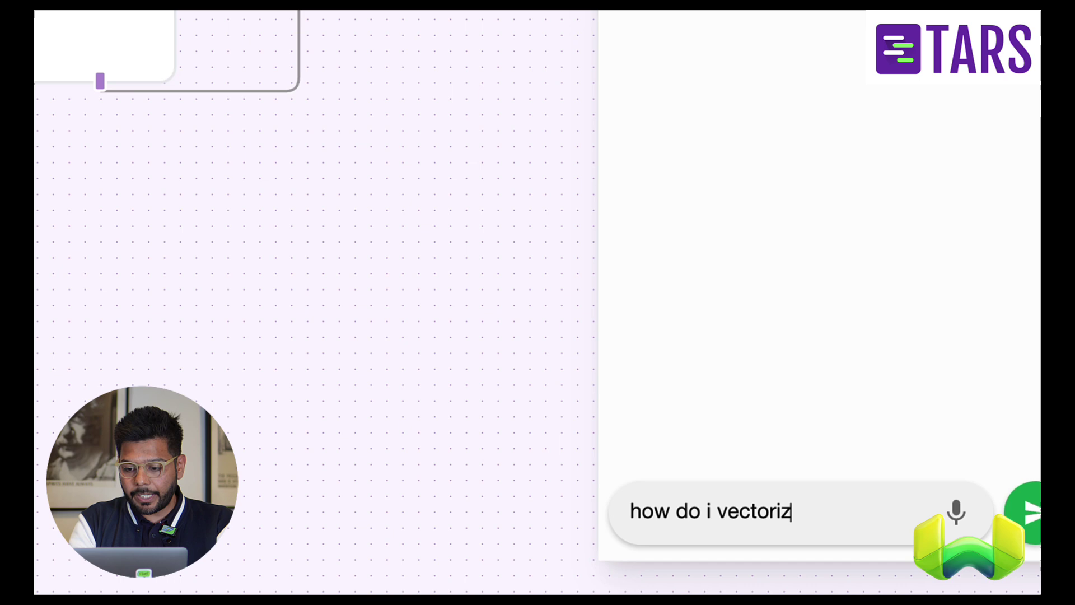
pyautogui.write('e when')
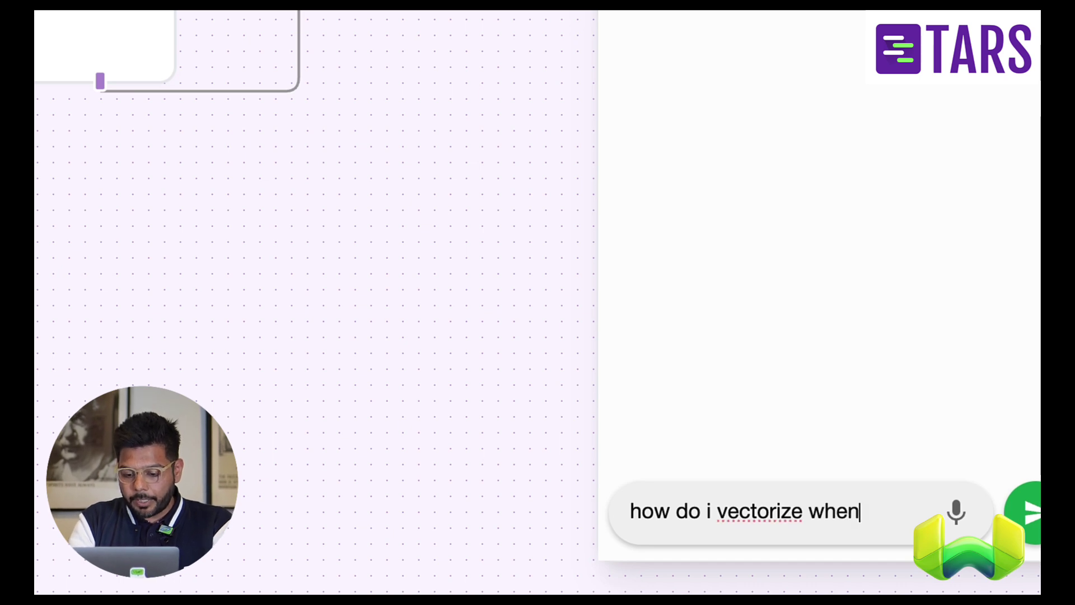
pyautogui.write(' saving da')
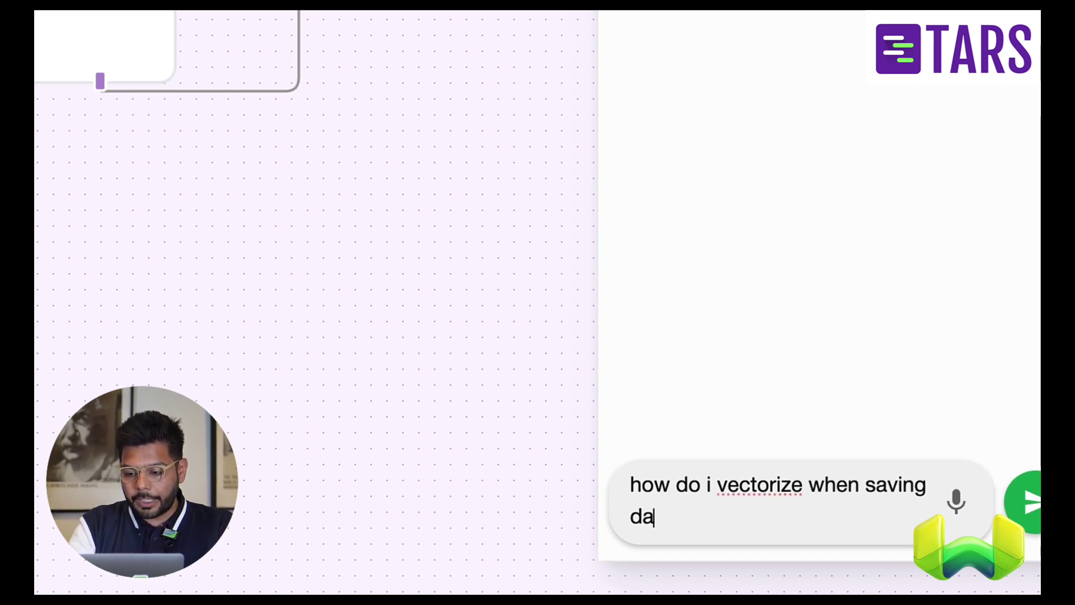
pyautogui.write('ta to wea')
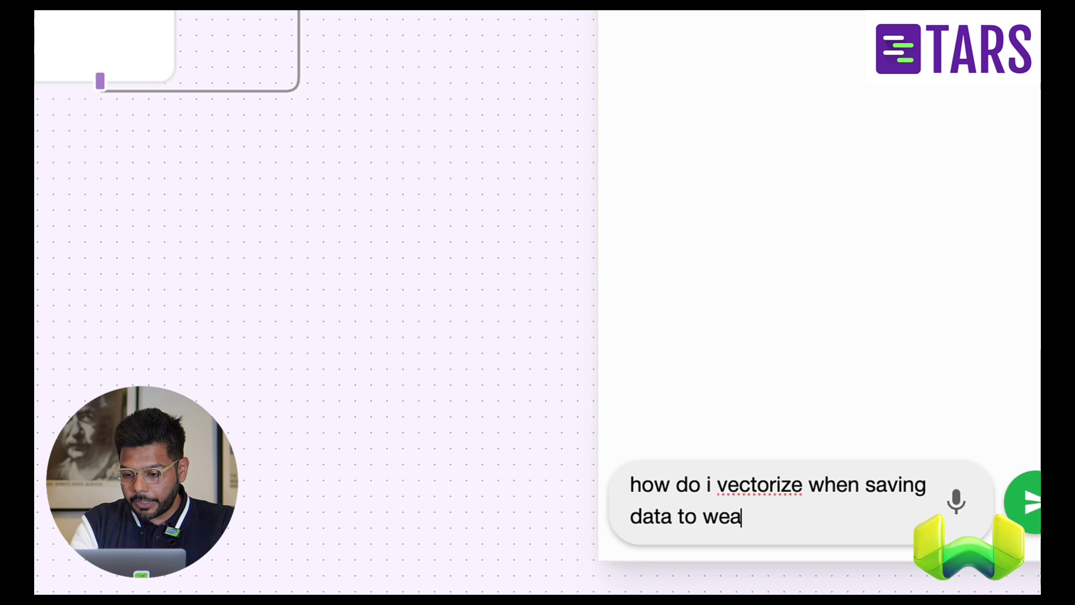
pyautogui.write('viate')
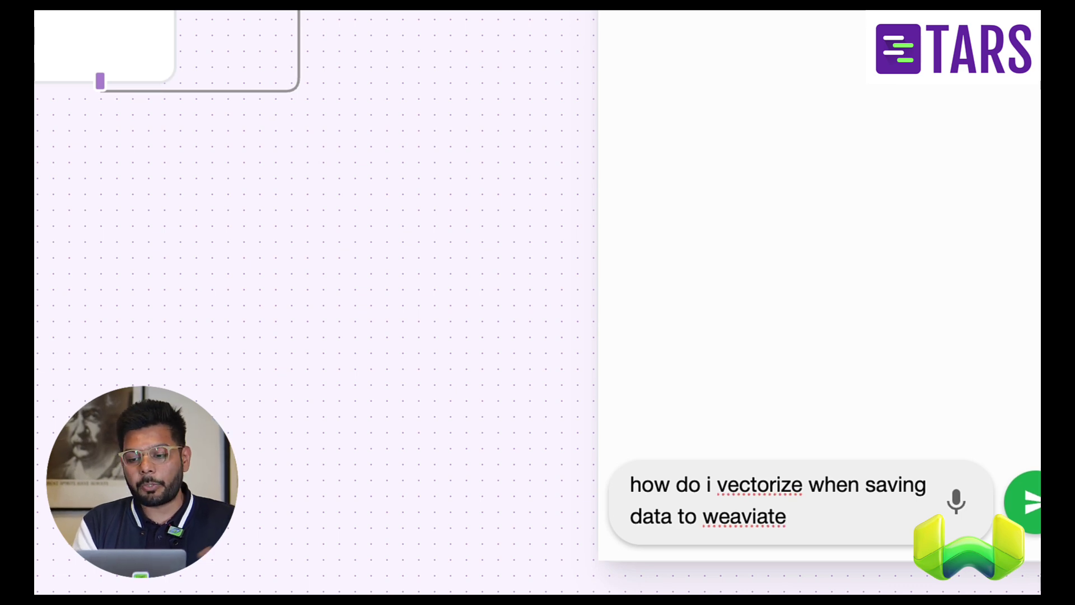
# - Send the vectorization question and read through the agent's five-step answer with schema example
pyautogui.press('Return')
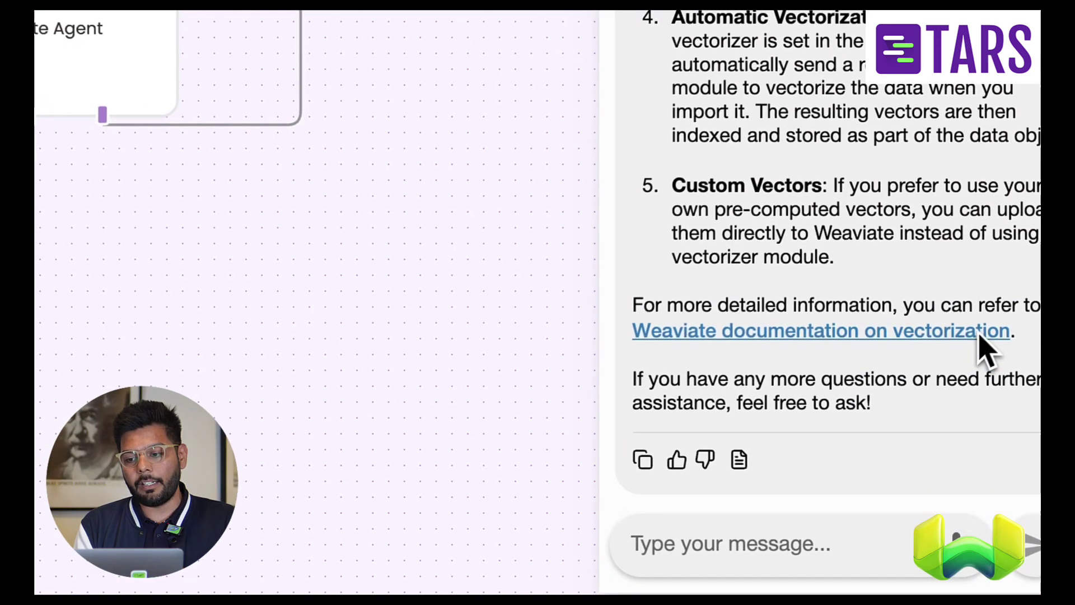
pyautogui.scroll(5, 907, 168)
pyautogui.scroll(8, 901, 147)
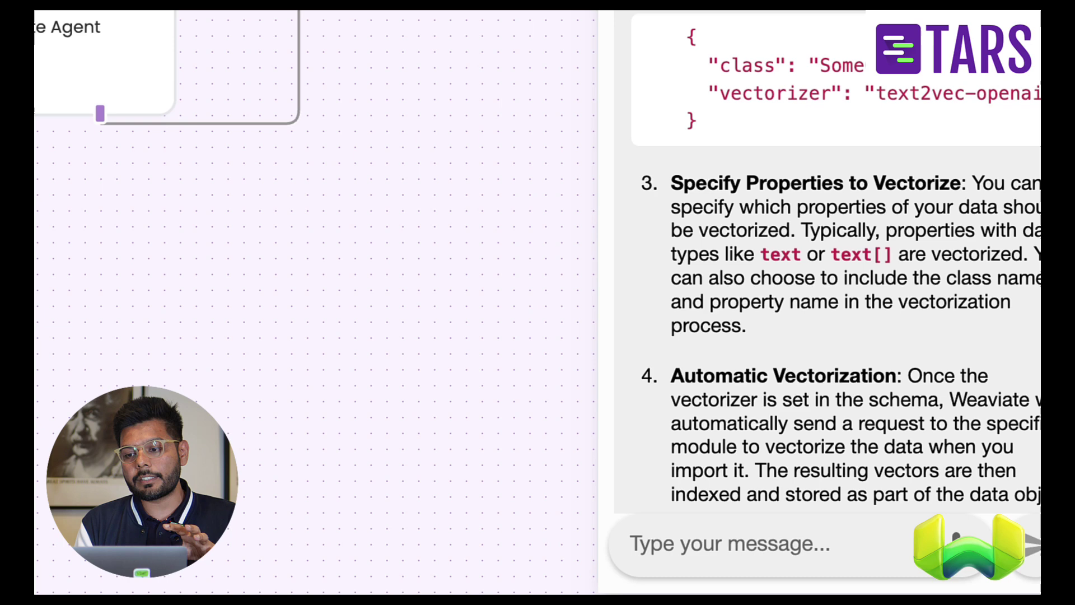
pyautogui.scroll(1, 904, 148)
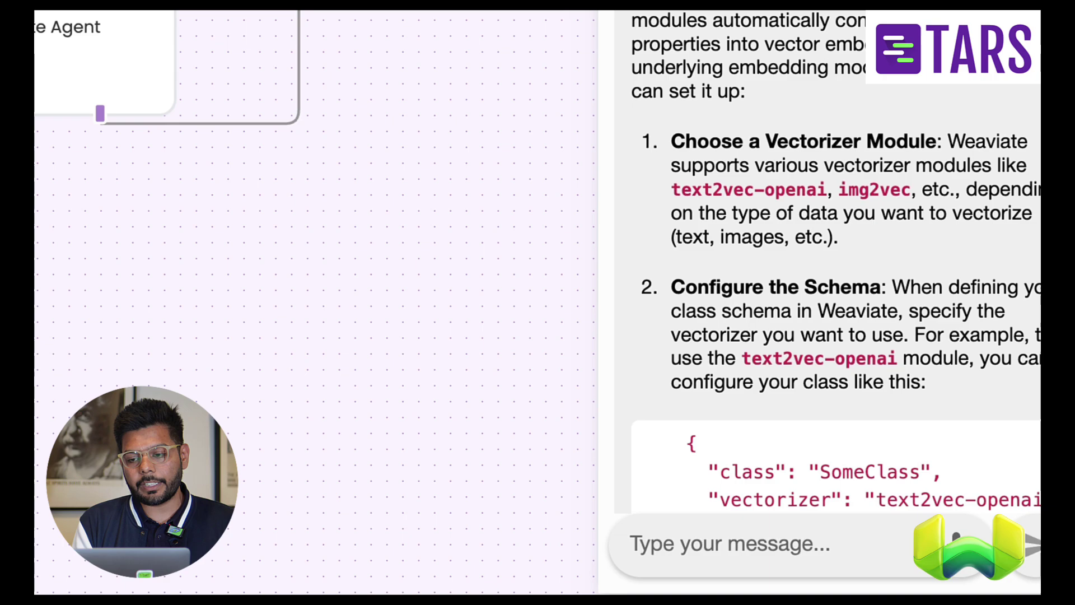
pyautogui.scroll(-15, 876, 96)
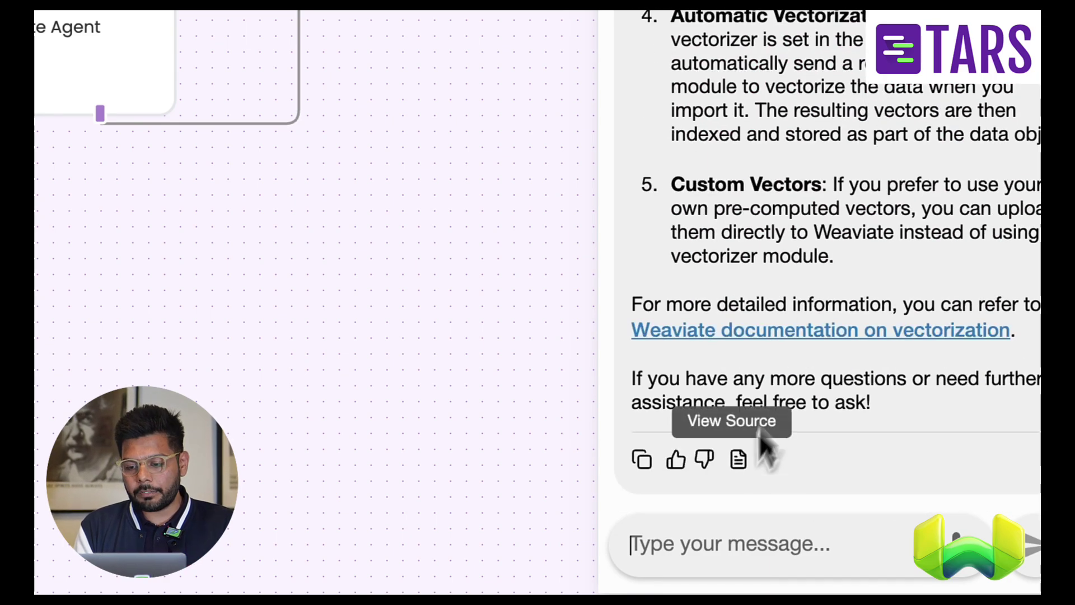
# - Send 'i am interested in your cloud offering, can you connect me with someone in your team'
pyautogui.write('i am interested in')
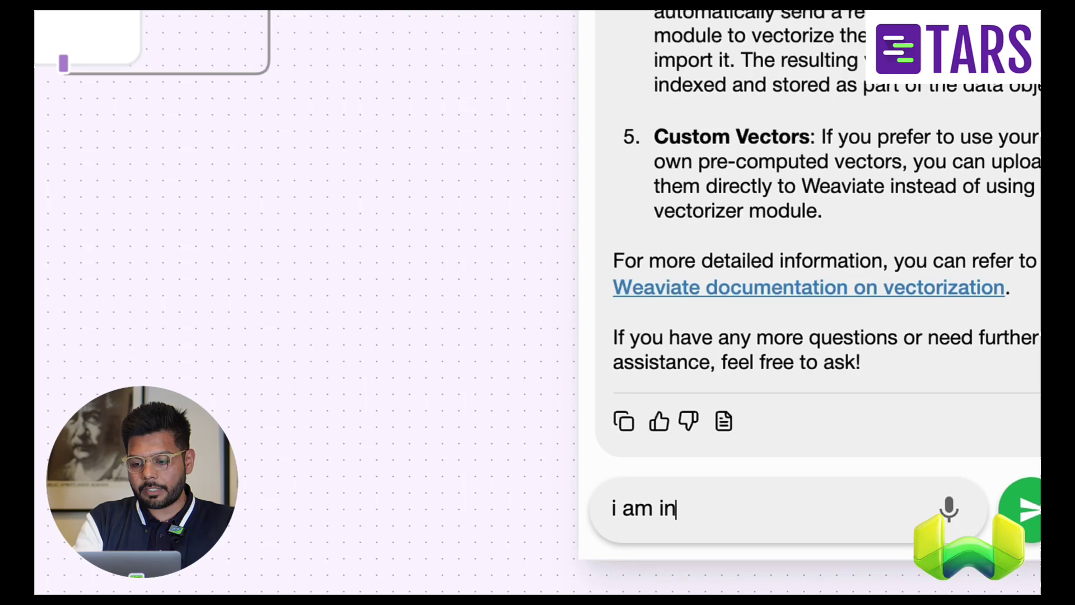
pyautogui.write(' you')
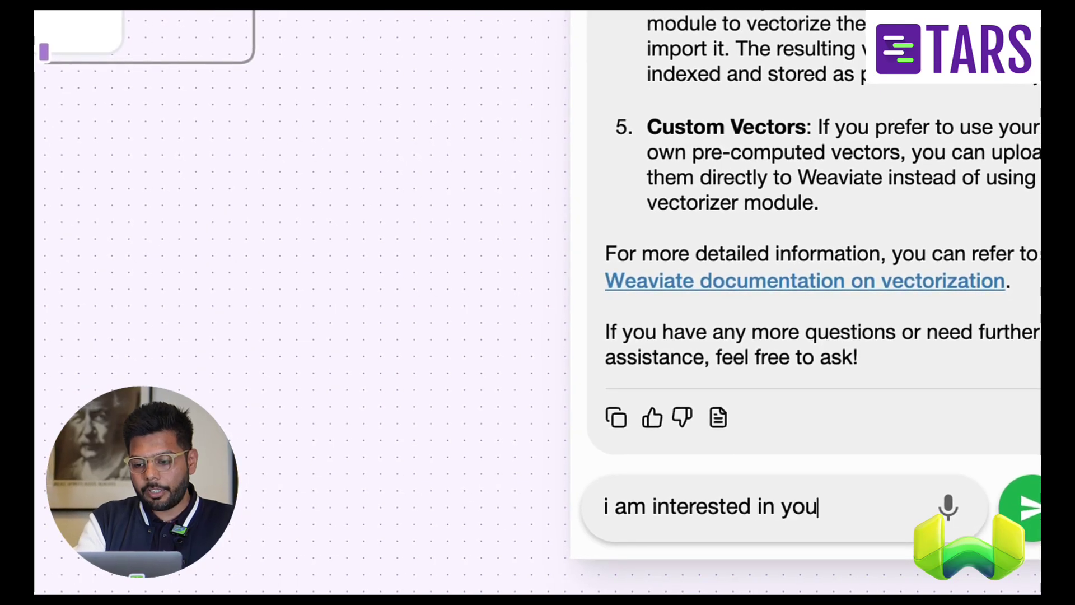
pyautogui.write('r cloud offerin')
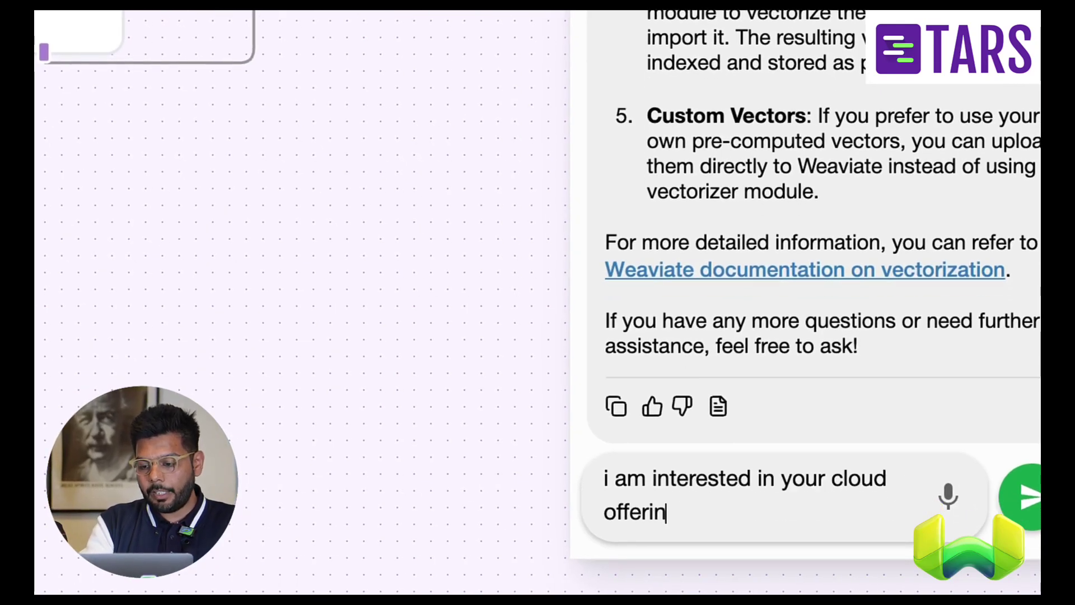
pyautogui.write('g, can y')
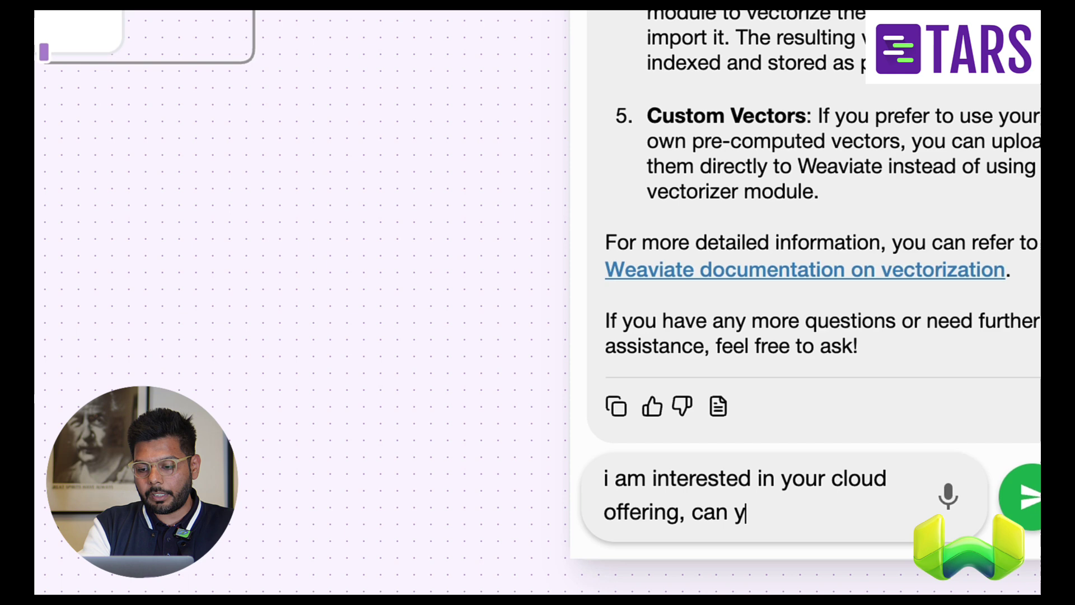
pyautogui.write('ou connect me with somoen on')
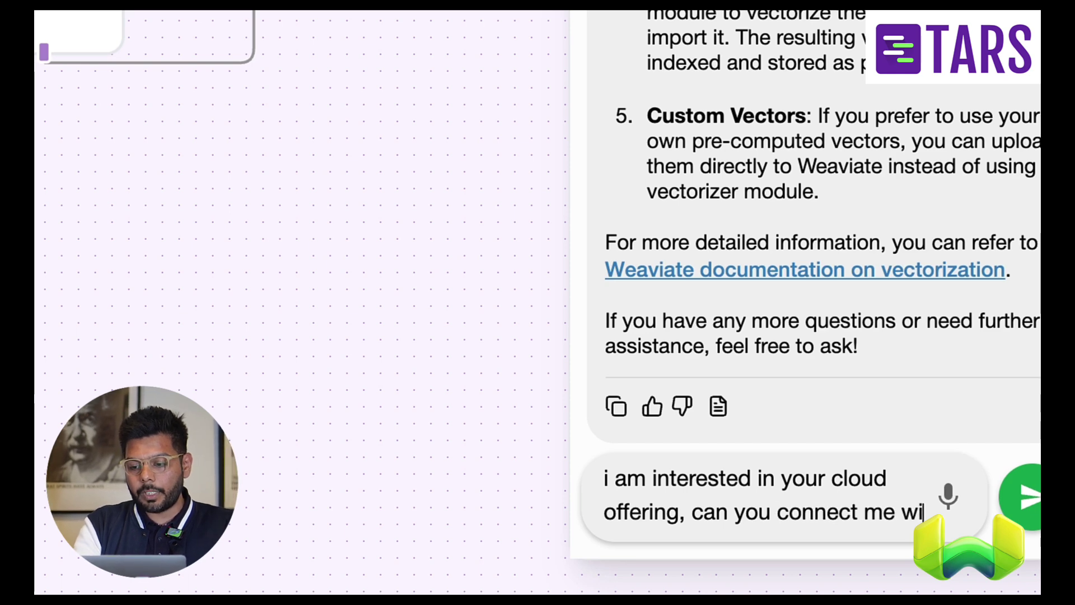
pyautogui.press('BackSpace')
pyautogui.press('BackSpace')
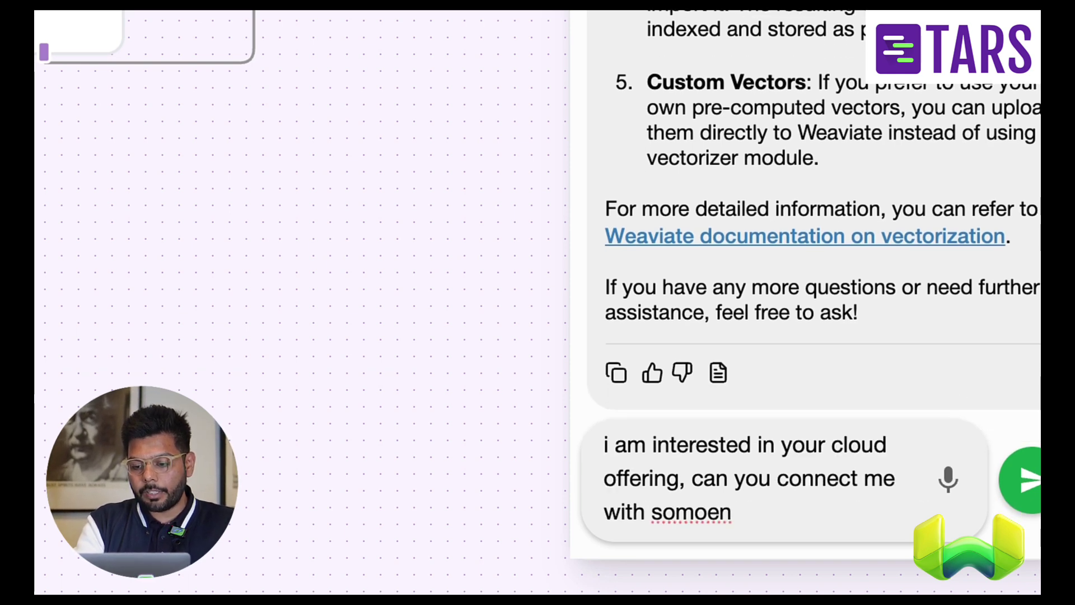
pyautogui.write('in you rteam')
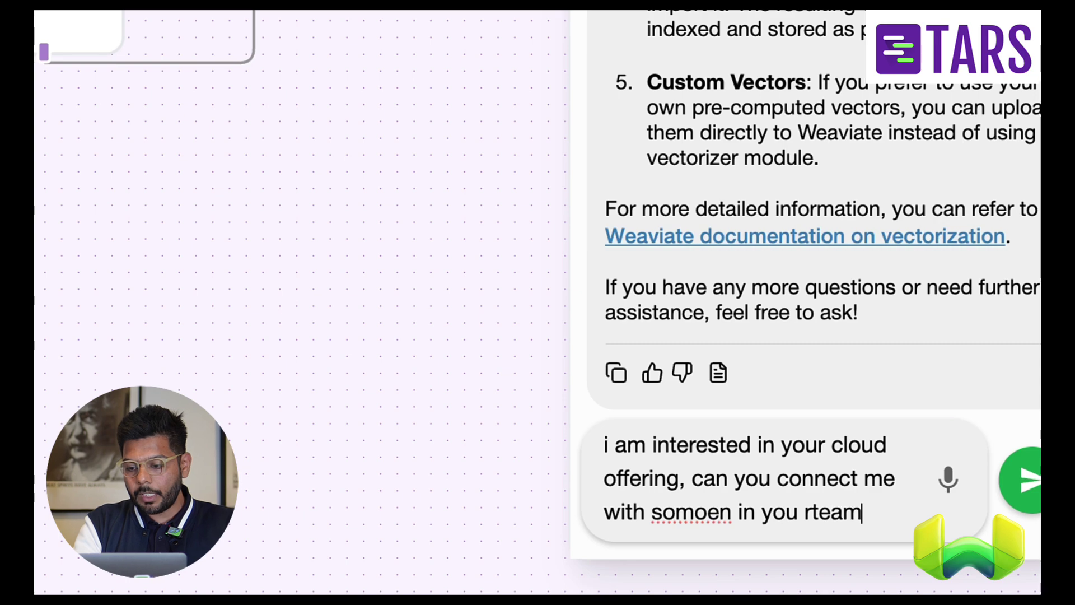
pyautogui.press('Return')
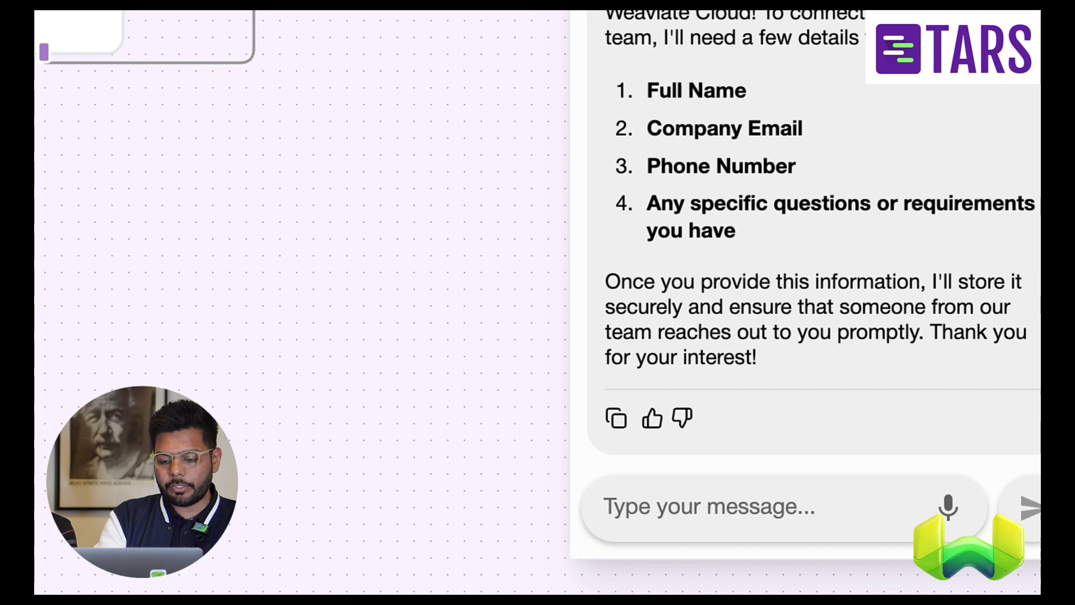
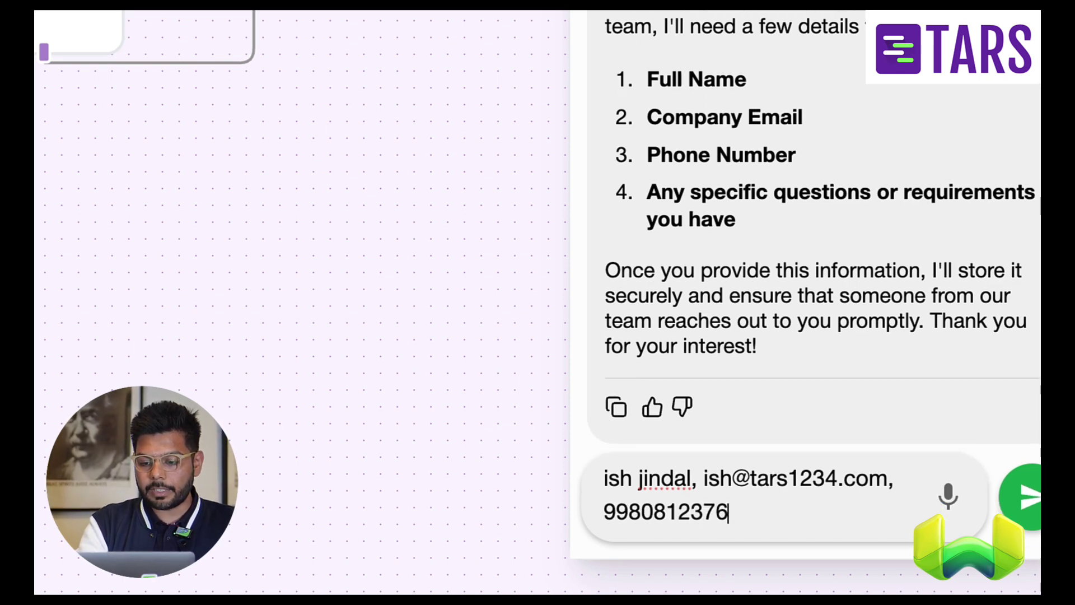
pyautogui.write(', no ques')
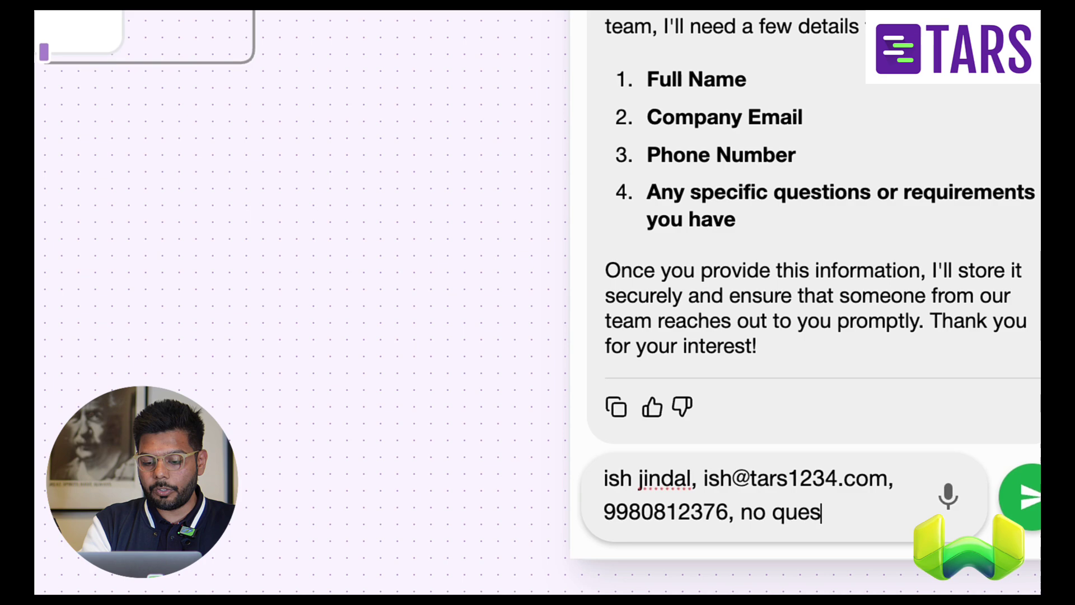
pyautogui.write('tions')
pyautogui.press('Return')
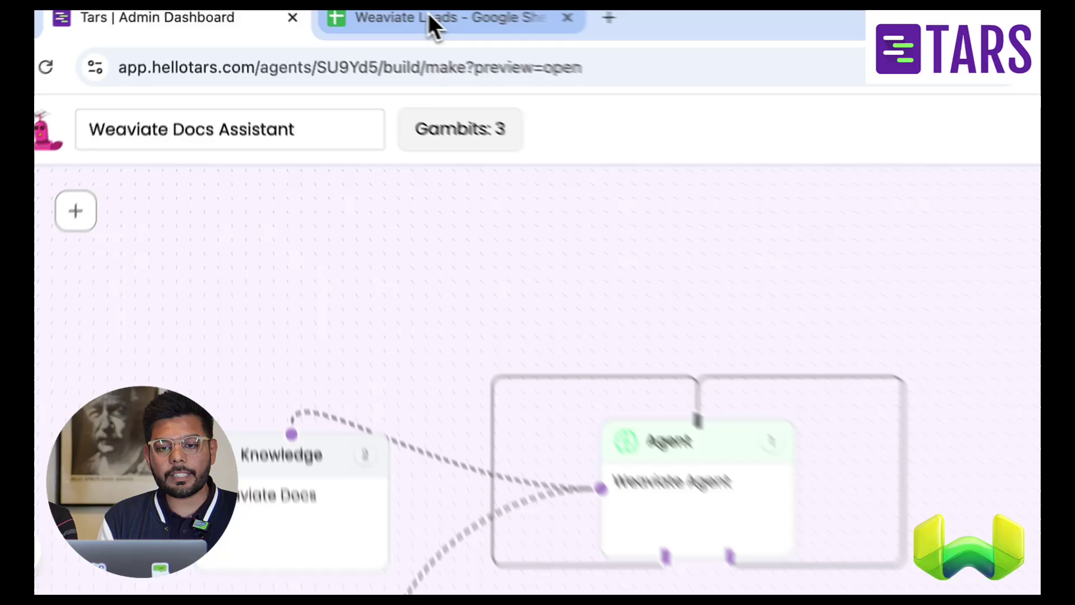
pyautogui.click(430, 18)
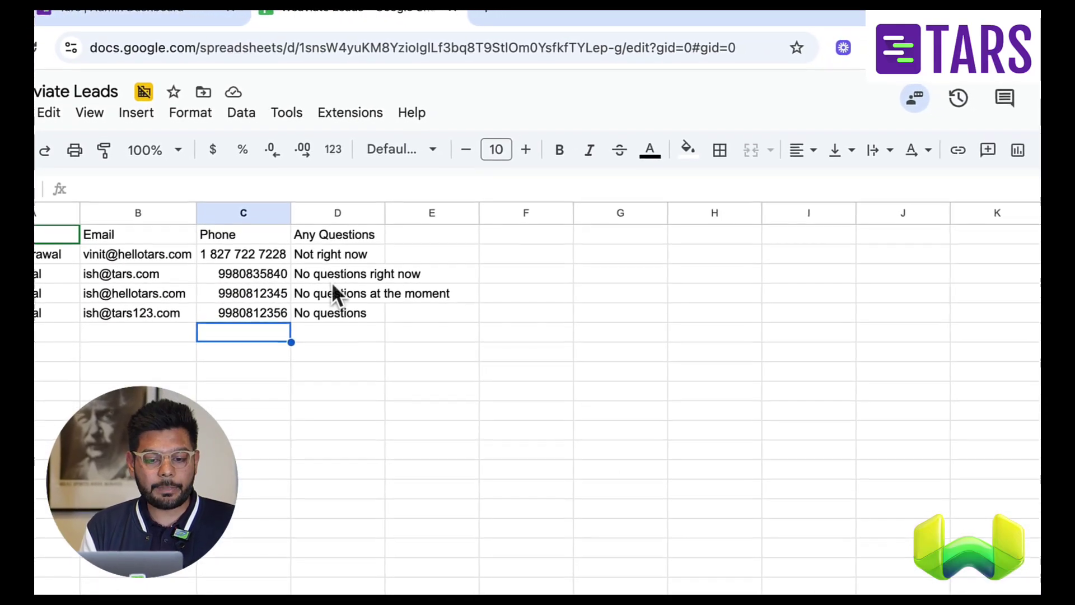
pyautogui.click(177, 8)
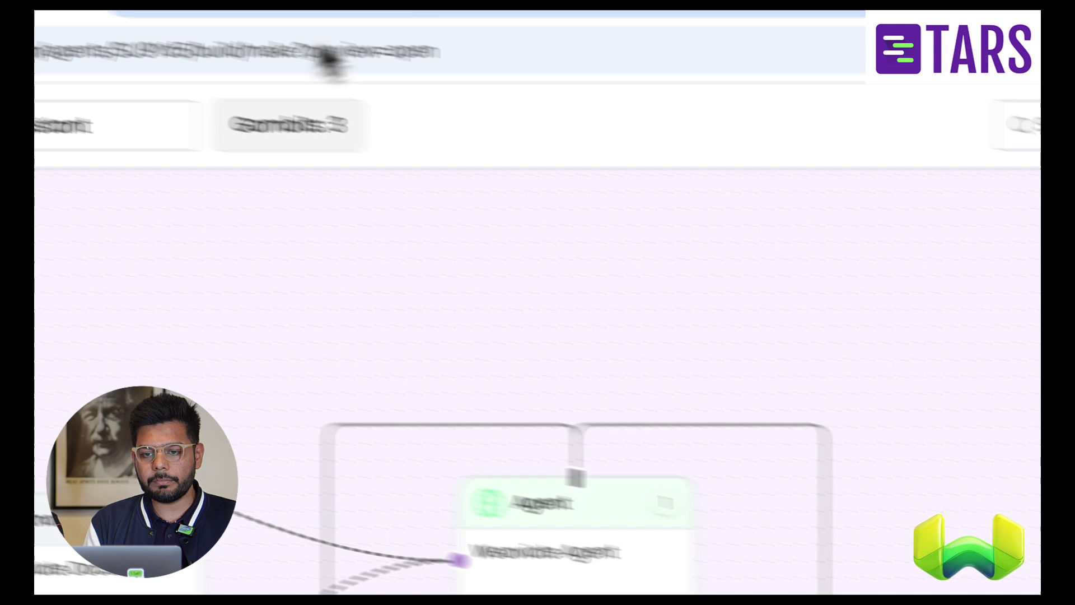
pyautogui.click(512, 35)
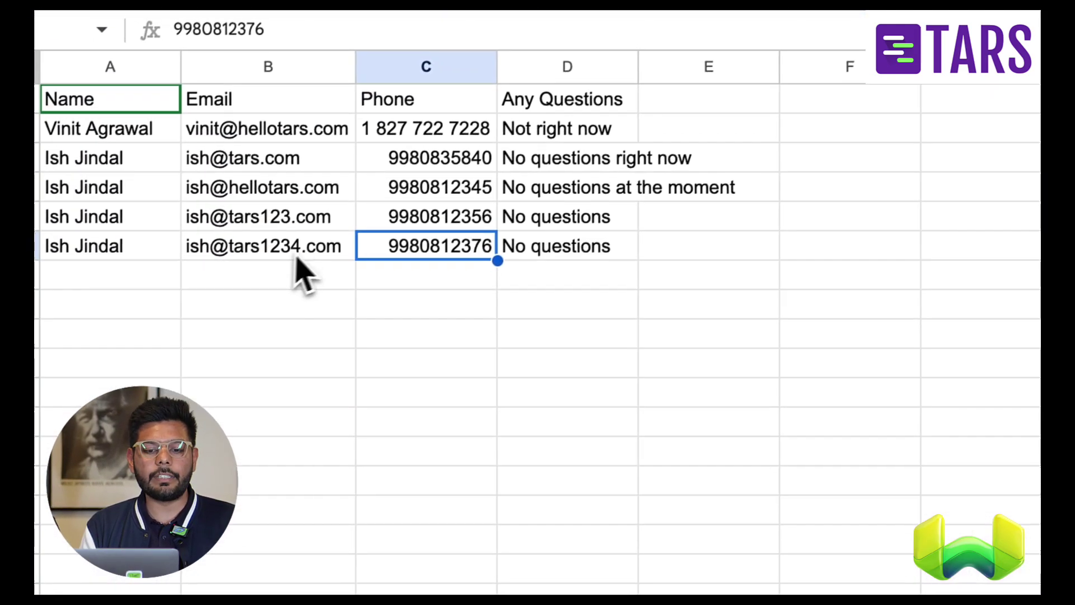
pyautogui.click(305, 252)
pyautogui.click(490, 252)
pyautogui.click(561, 253)
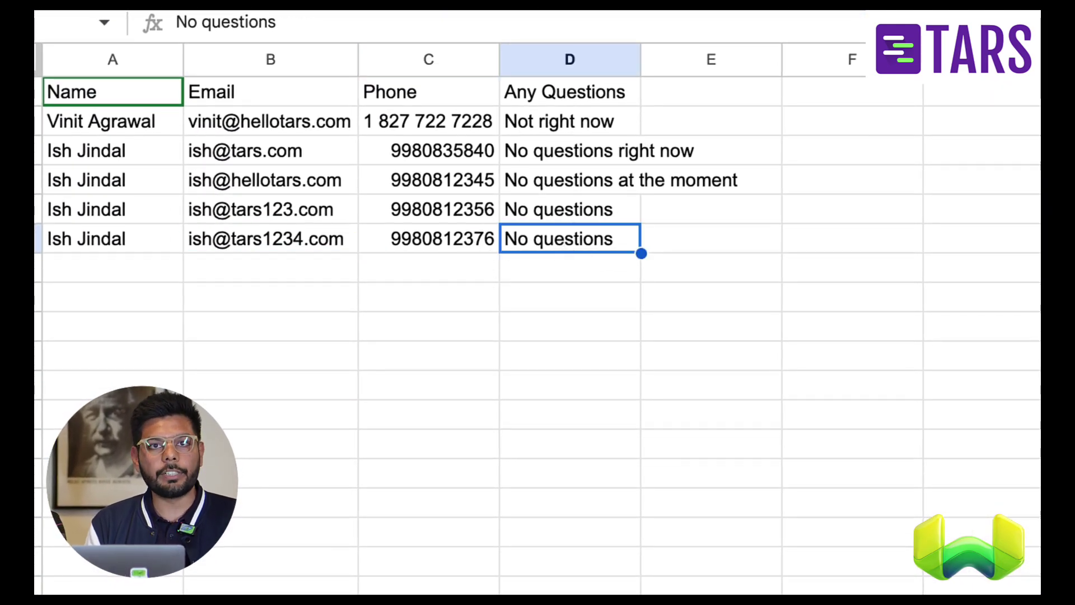
pyautogui.click(220, 11)
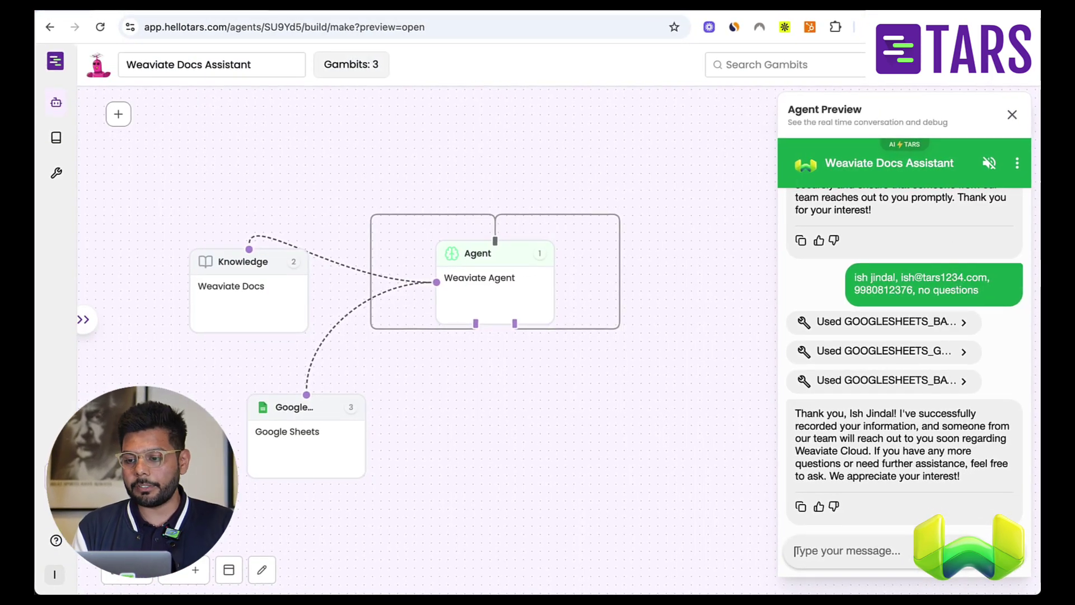
pyautogui.scroll(6, 973, 210)
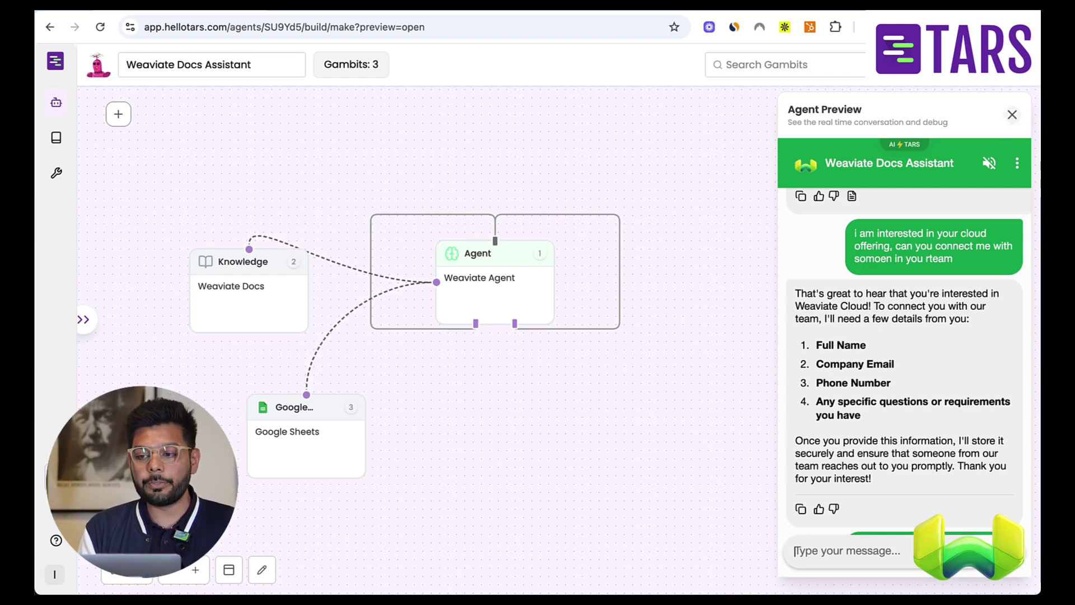
# - Close the Agent Preview panel to see the Knowledge, Agent and Google Sheets nodes again
pyautogui.click(1013, 118)
pyautogui.moveTo(243, 290)
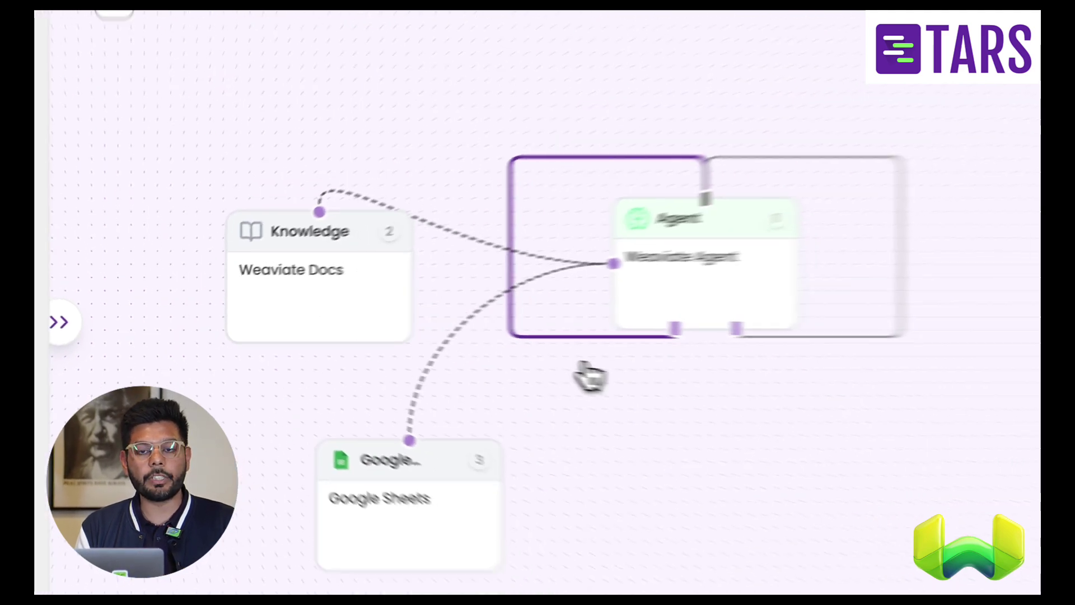
pyautogui.moveTo(577, 588)
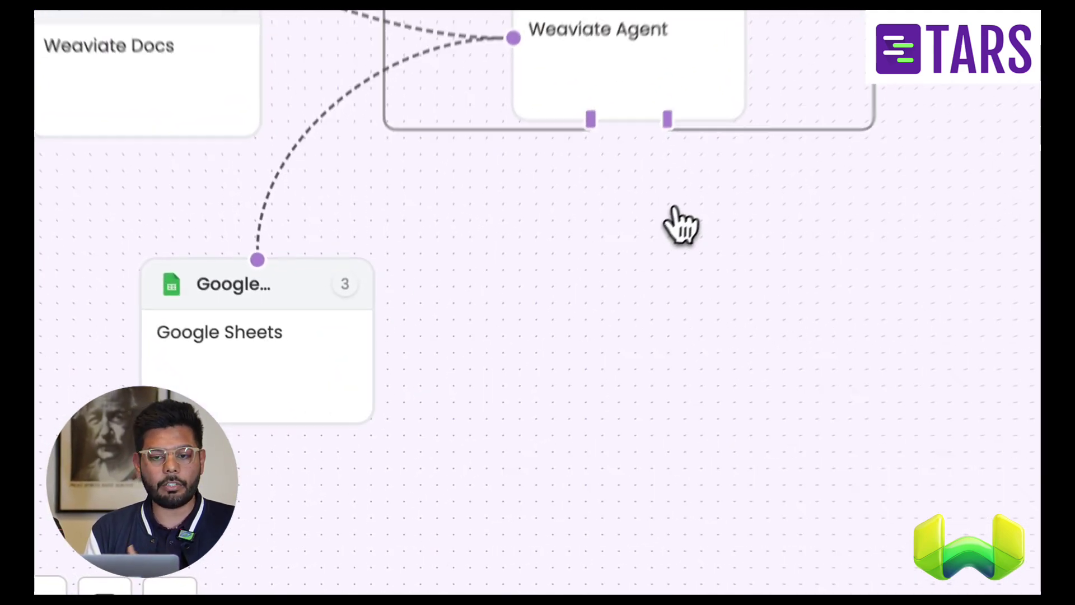
pyautogui.moveTo(677, 104)
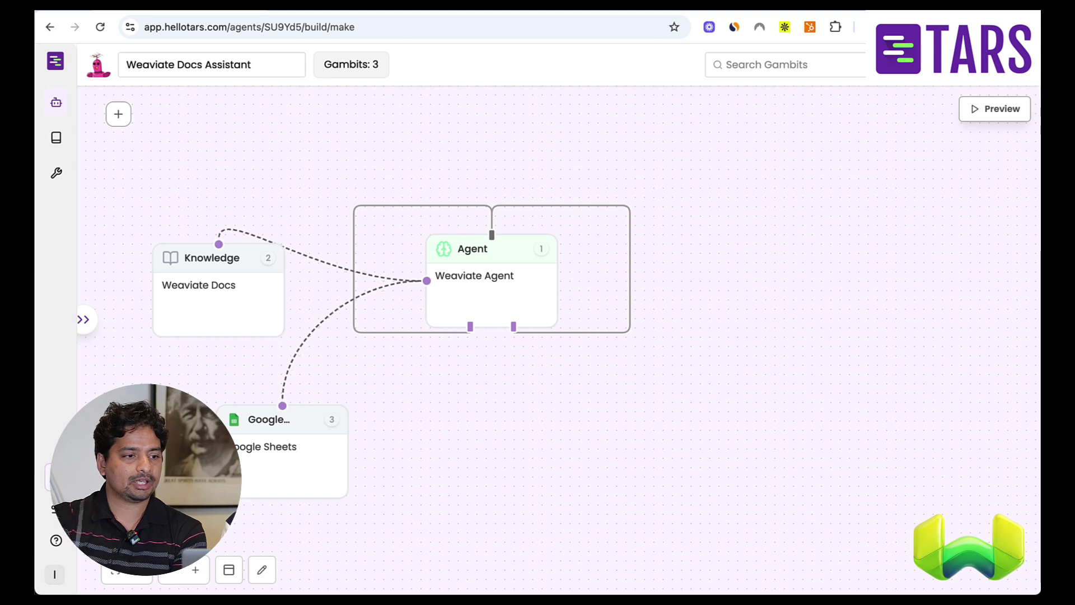
# - Open the Weaviate Docs knowledge node and review knowledge_retrieve options like Alpha 0.8 and 20 chunks
pyautogui.click(217, 314)
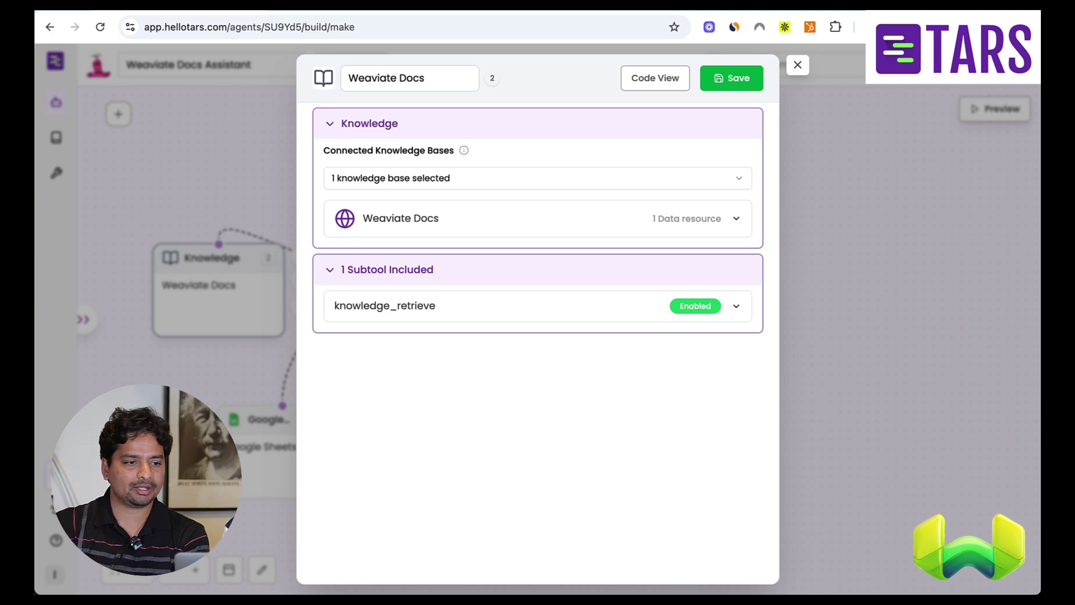
pyautogui.click(395, 307)
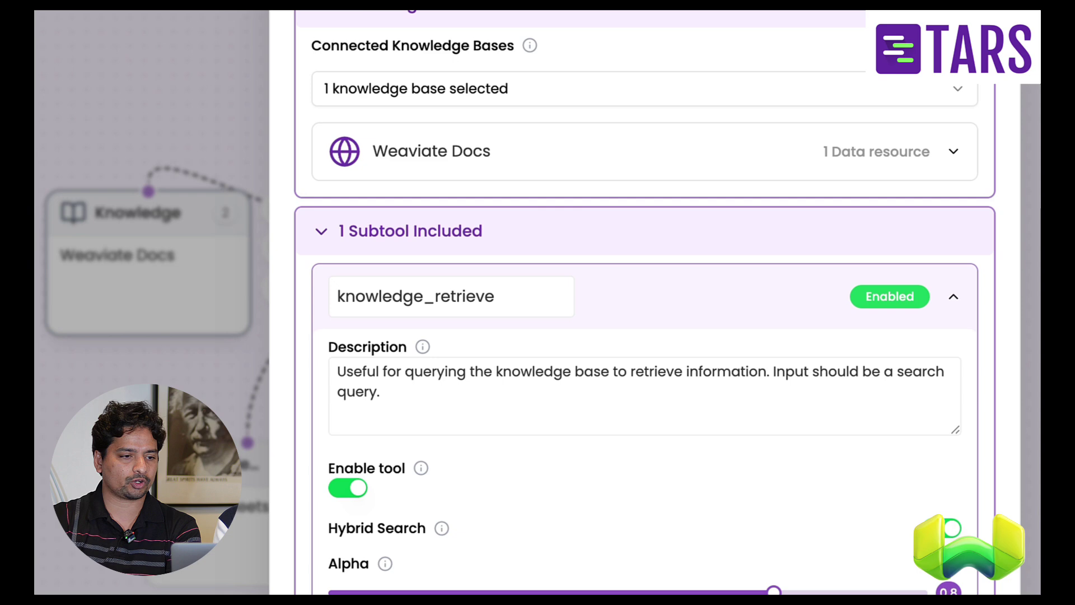
pyautogui.scroll(-4, 543, 325)
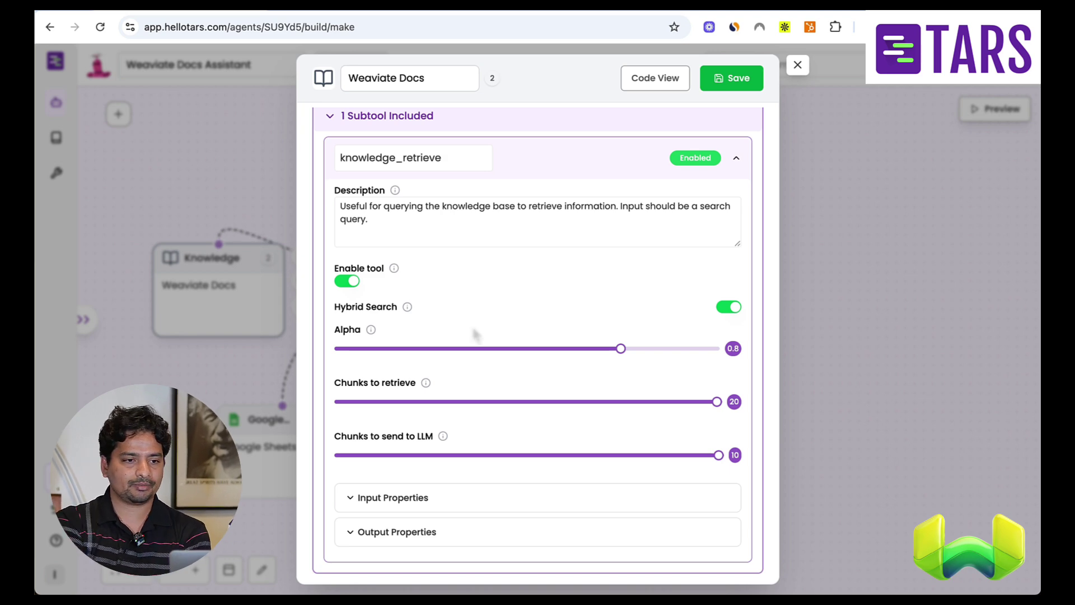
pyautogui.scroll(3, 566, 358)
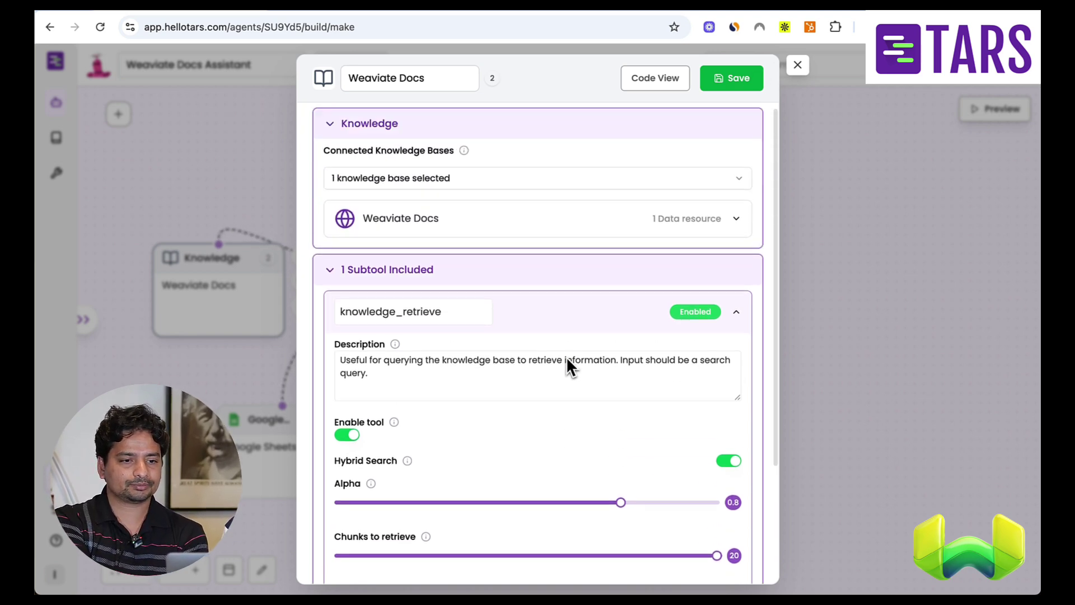
pyautogui.click(576, 219)
# - Open the Weaviate Docs knowledge base, list its 114 crawled URLs and view the cloud/embeddings page text
pyautogui.click(688, 367)
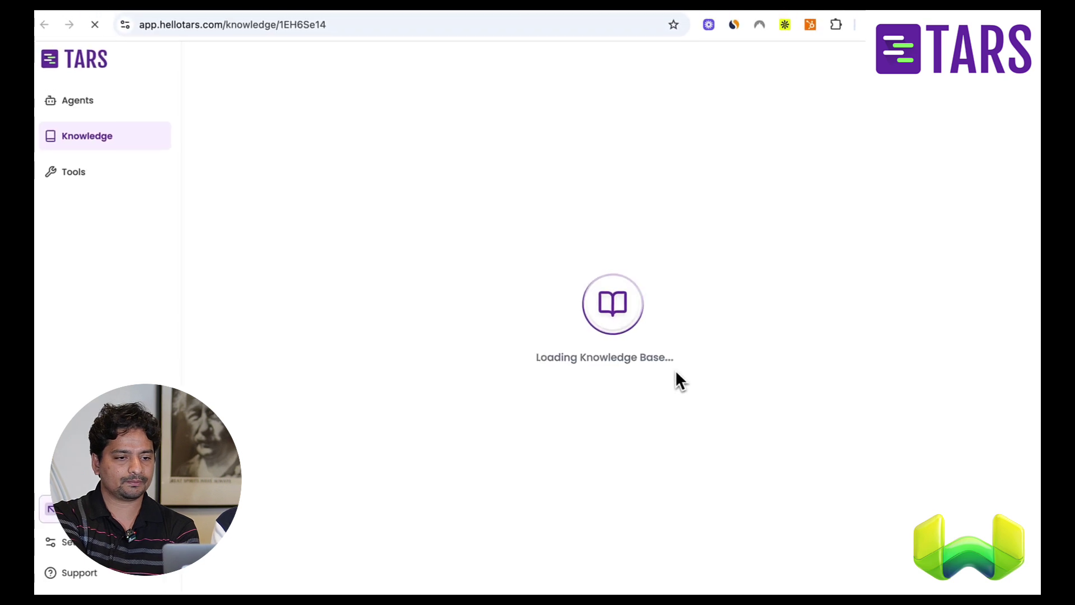
pyautogui.click(602, 151)
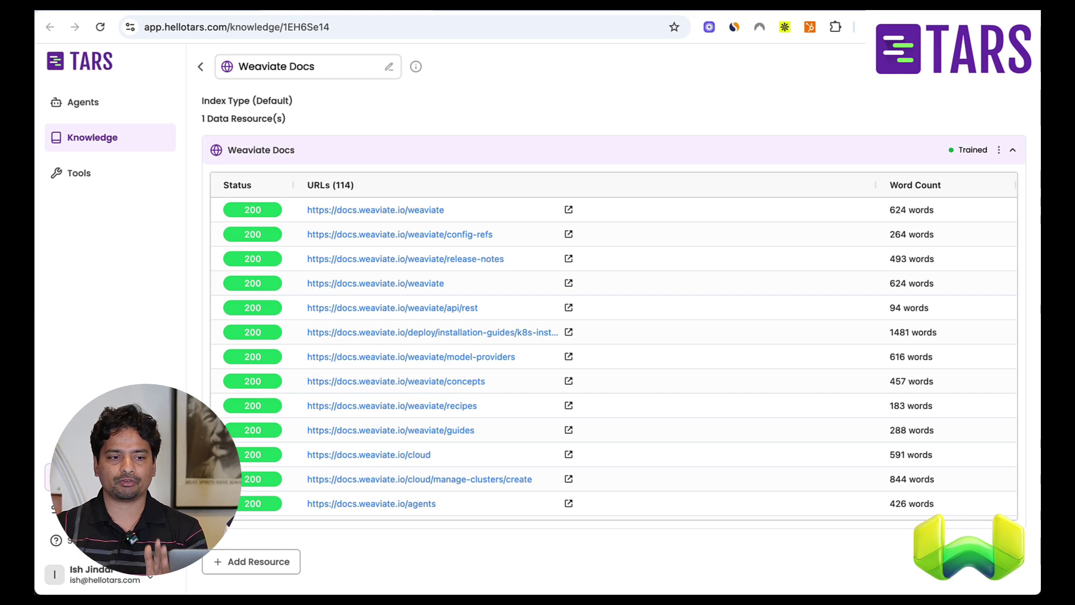
pyautogui.scroll(-5, 689, 448)
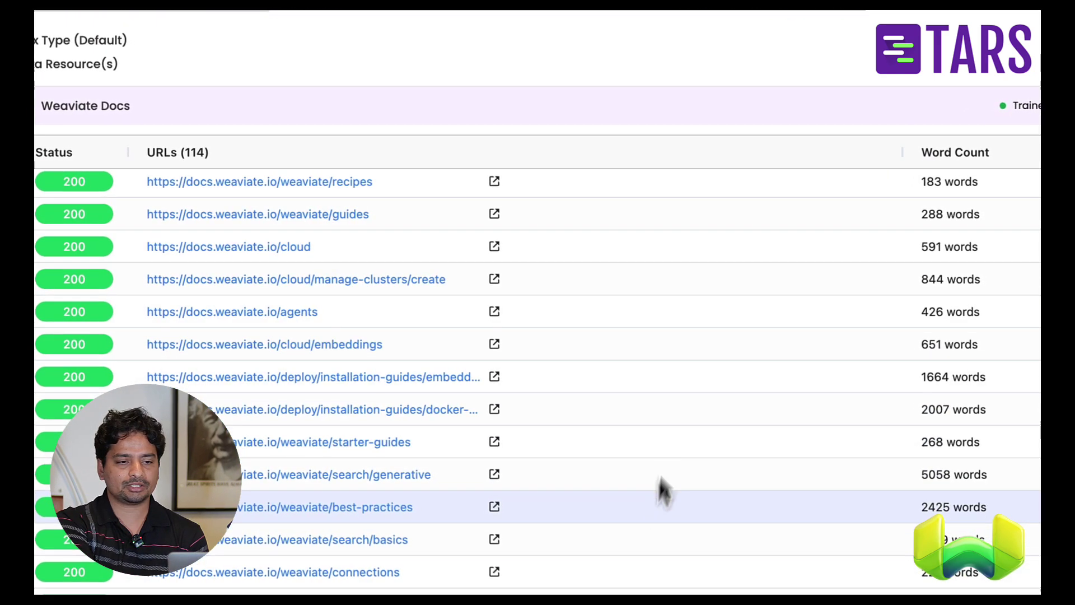
pyautogui.click(691, 359)
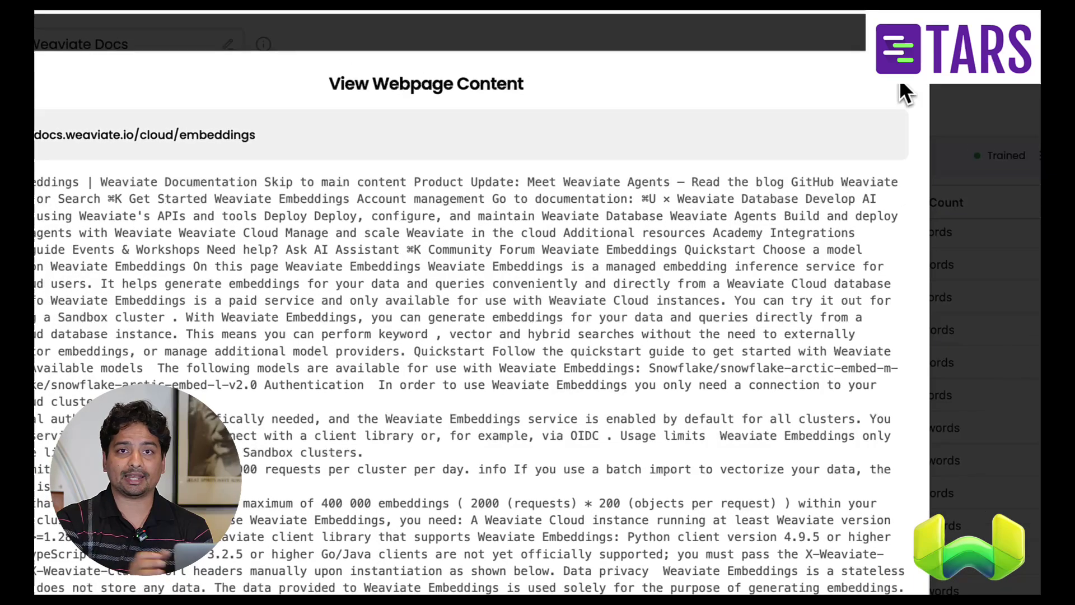
pyautogui.click(900, 88)
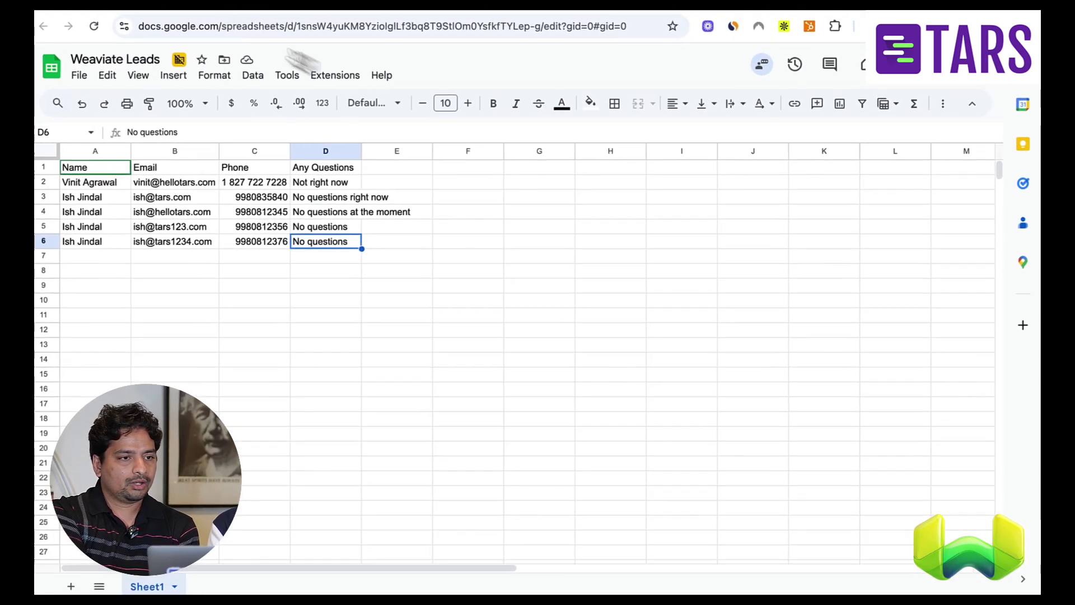
# - Return to the builder tab and close the Weaviate Docs knowledge settings
pyautogui.click(190, 11)
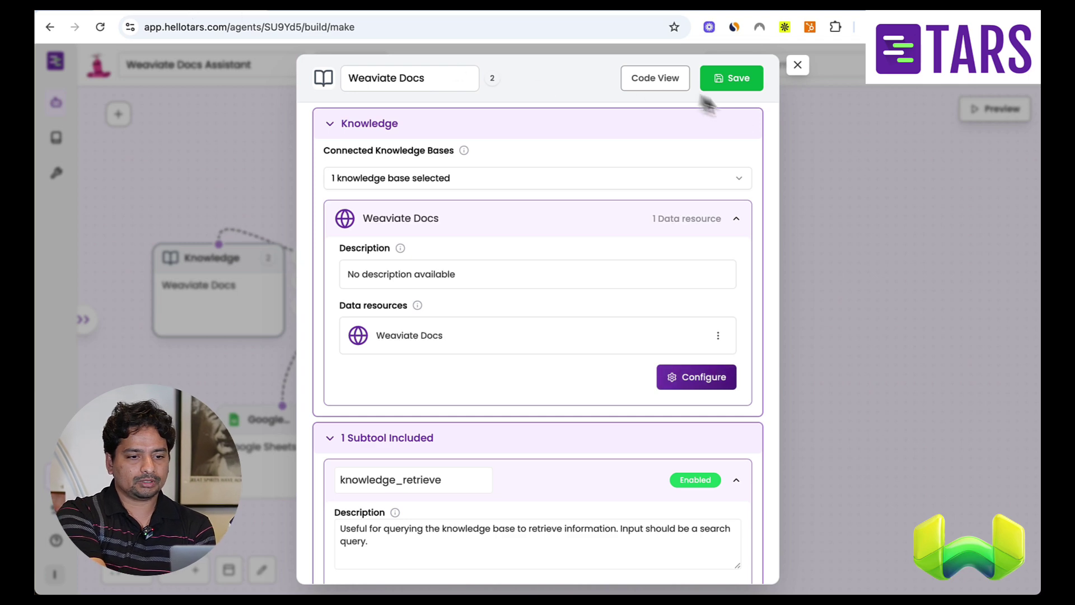
pyautogui.click(798, 66)
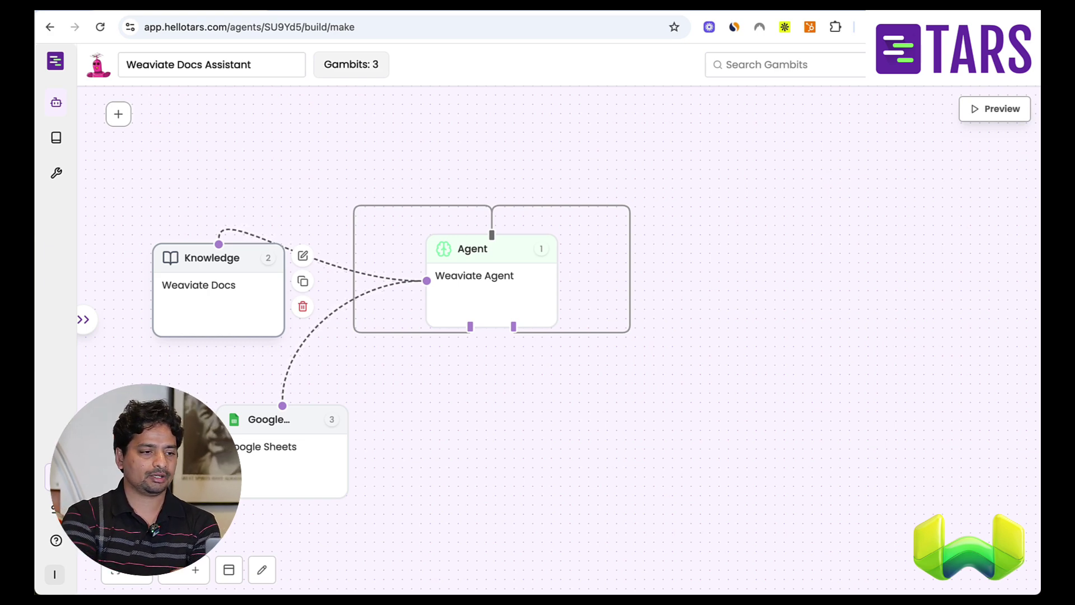
# - Open the Google Sheets tool settings and scroll through the 316-tool Add Tools catalogue
pyautogui.click(291, 453)
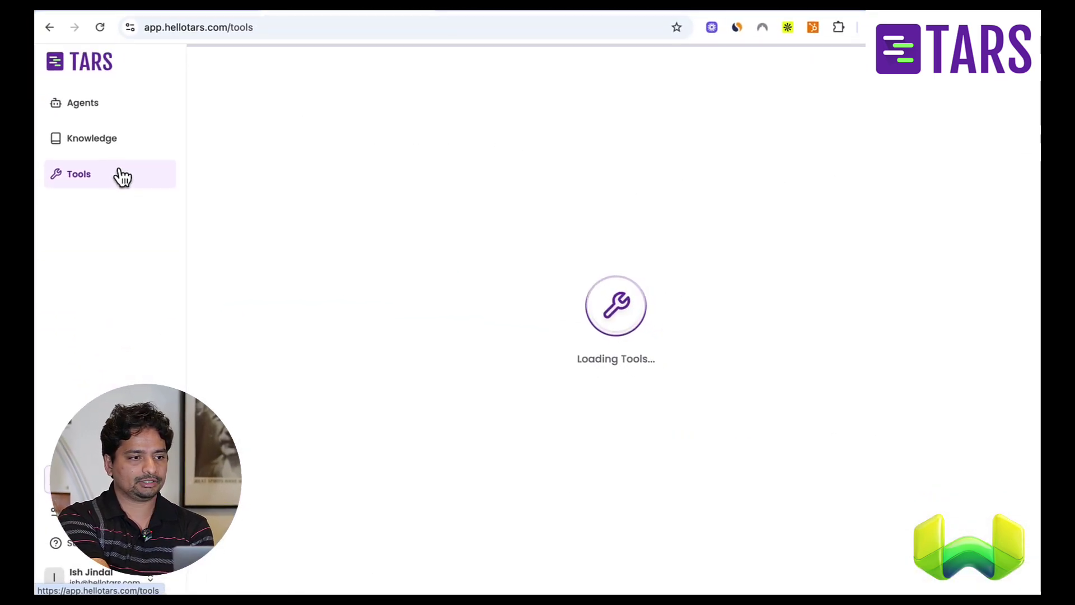
pyautogui.click(361, 115)
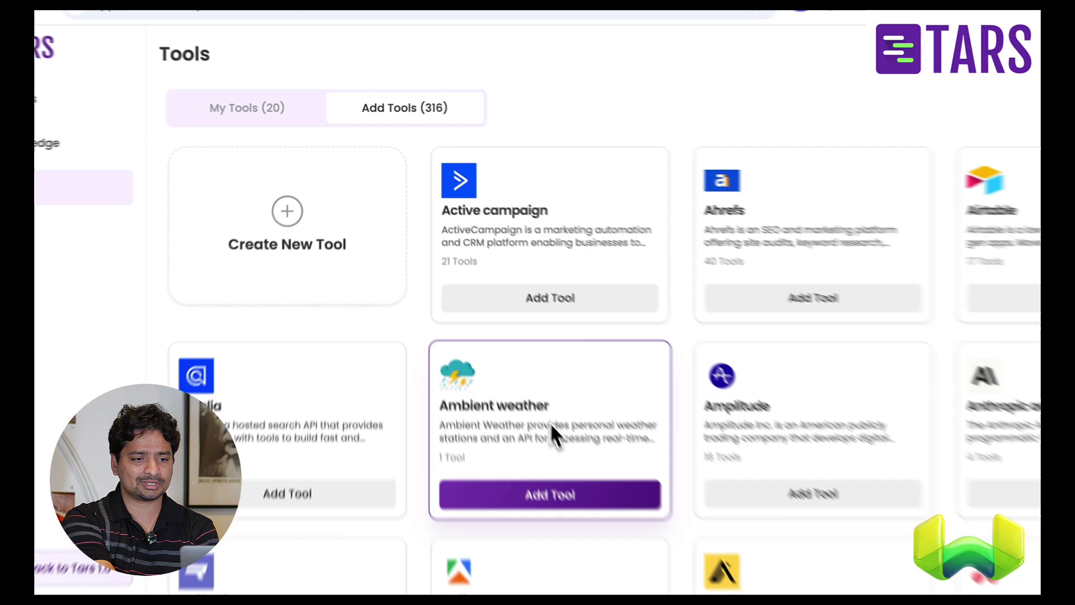
pyautogui.scroll(-8, 554, 434)
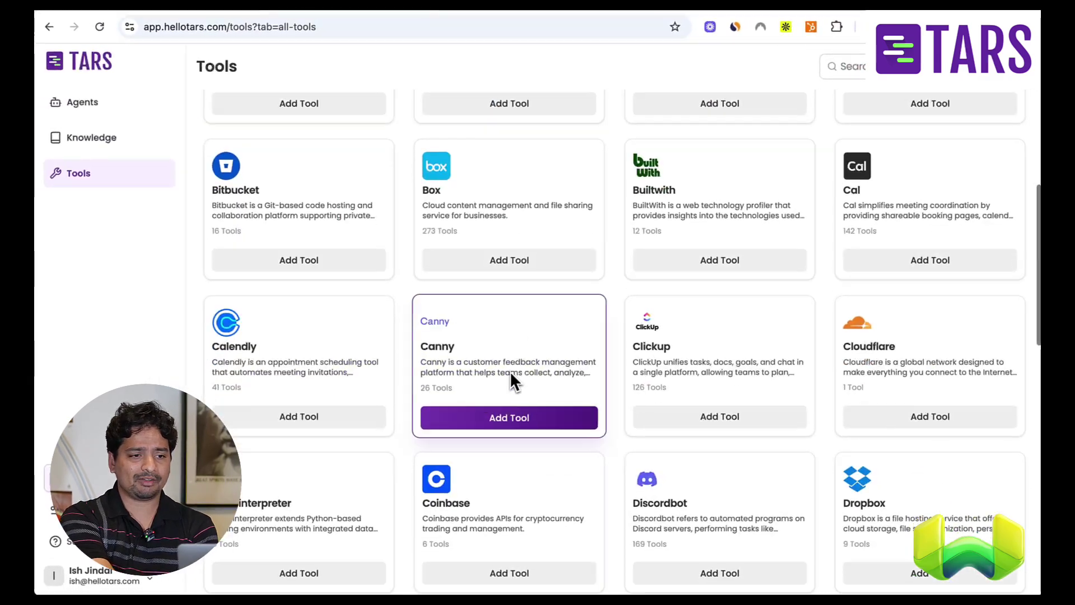
pyautogui.scroll(-3, 510, 370)
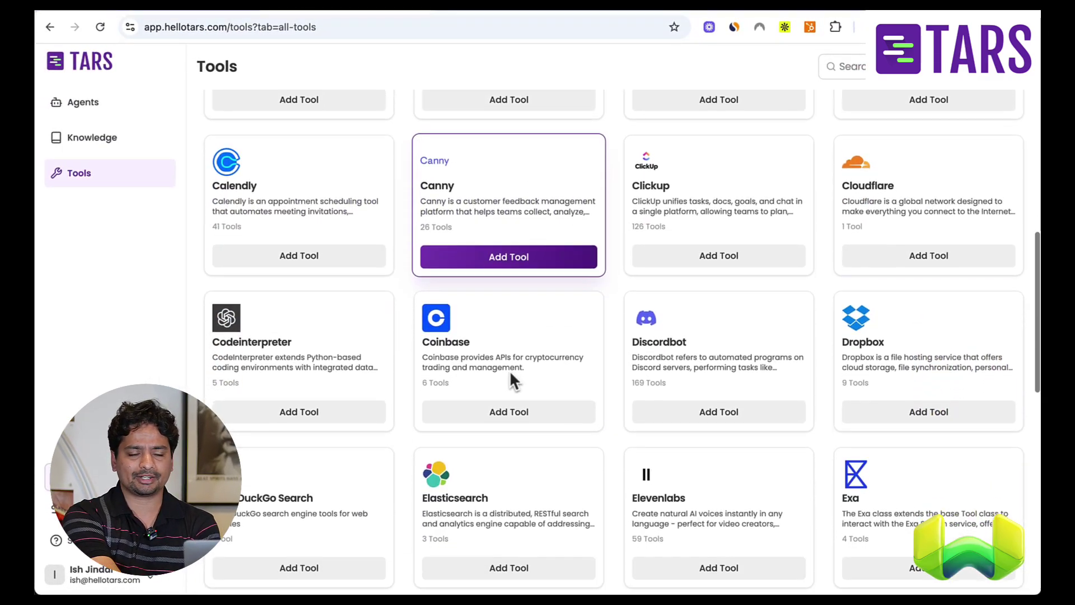
pyautogui.scroll(-5, 513, 344)
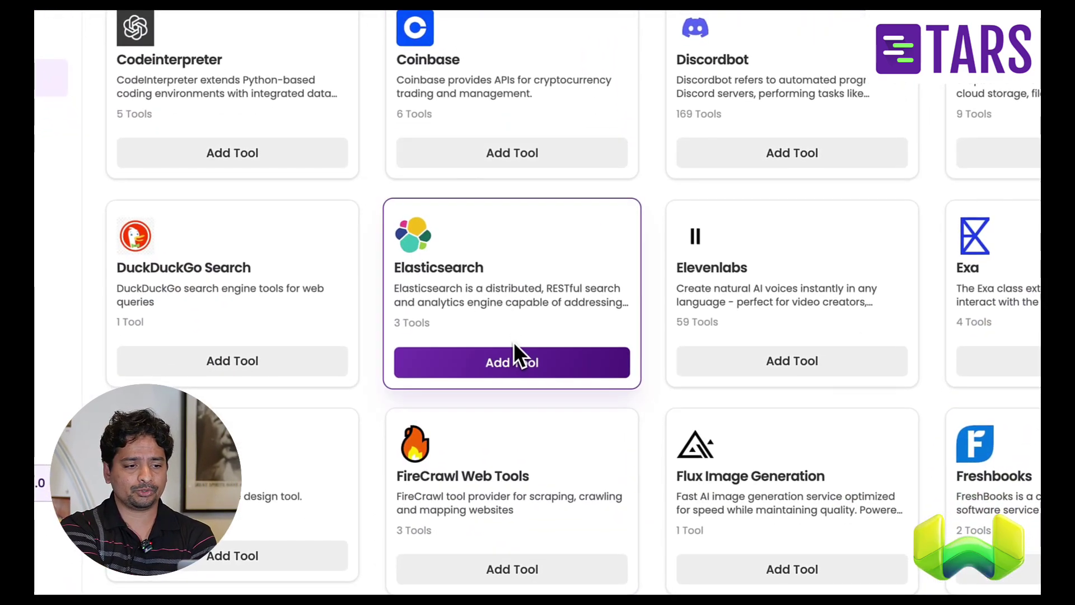
pyautogui.scroll(-20, 513, 347)
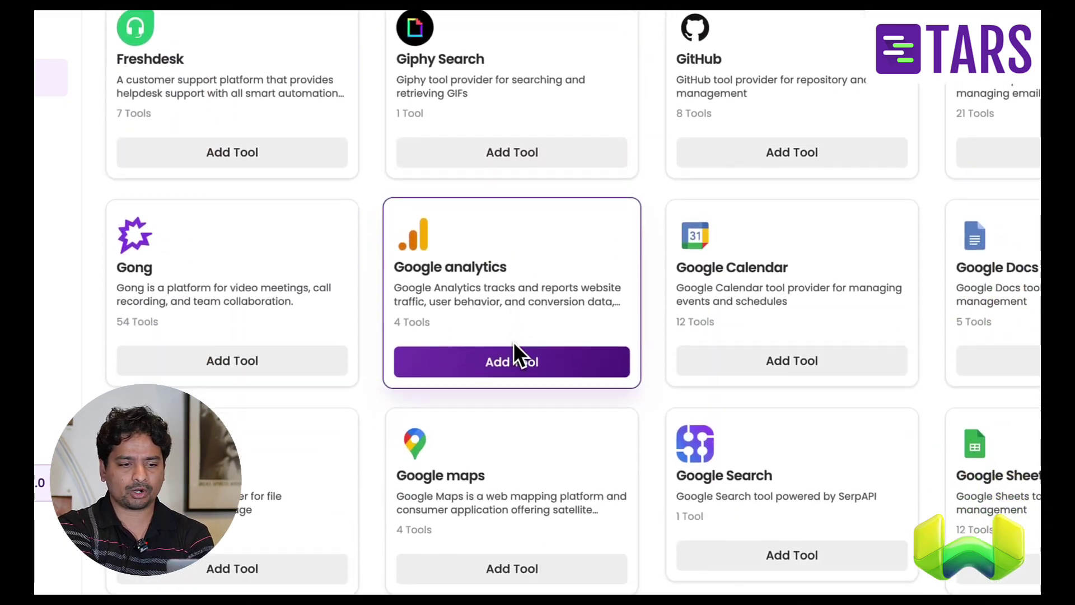
pyautogui.scroll(-3, 513, 341)
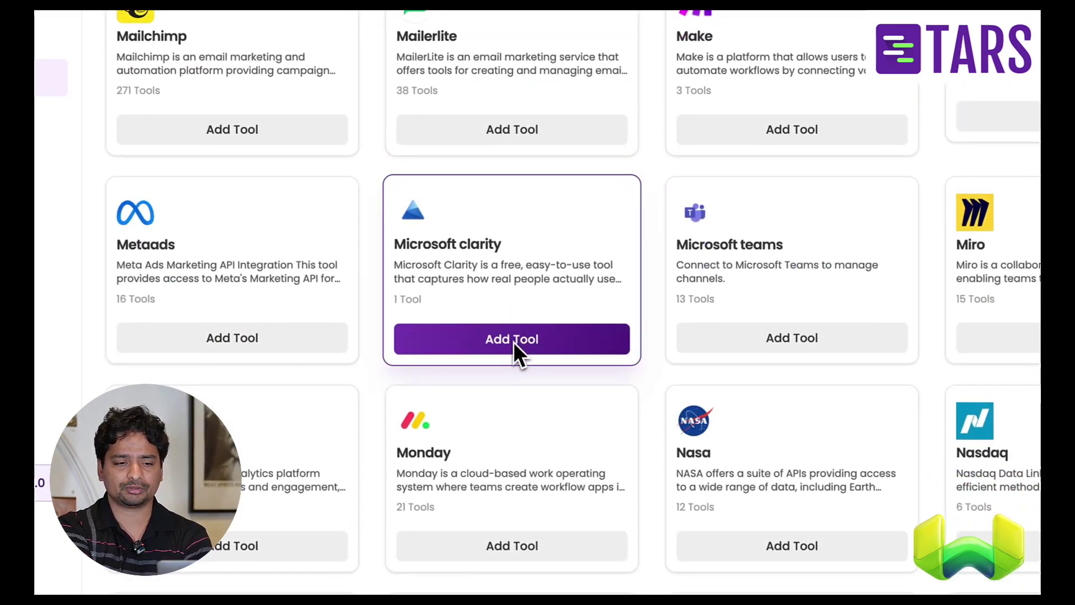
pyautogui.scroll(5, 513, 347)
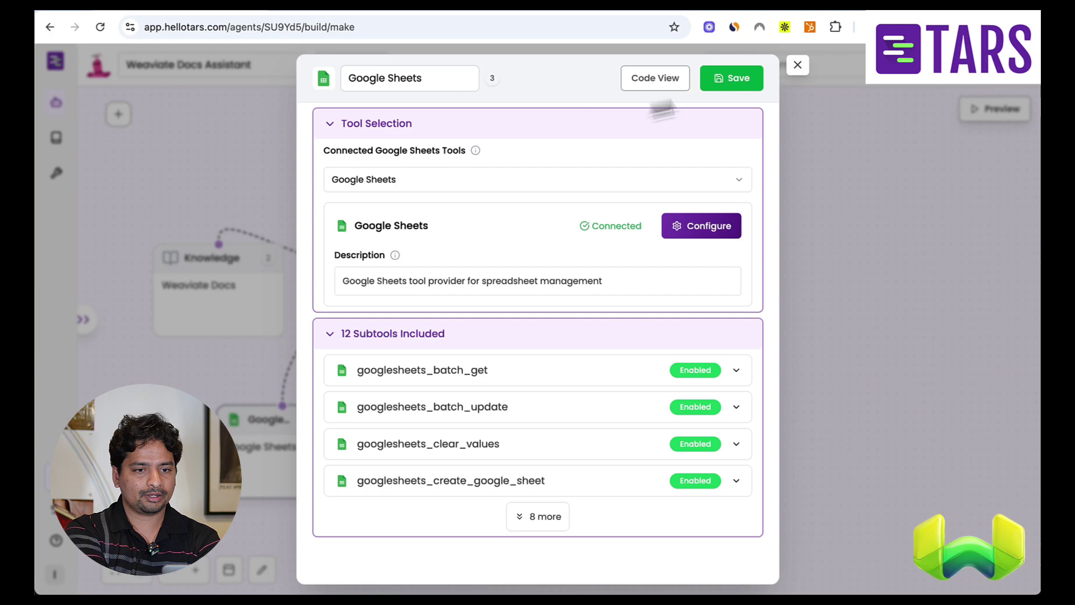
# - Open the Weaviate Agent's configuration, try an AI-generated Image Generator draft, then discard it
pyautogui.click(798, 65)
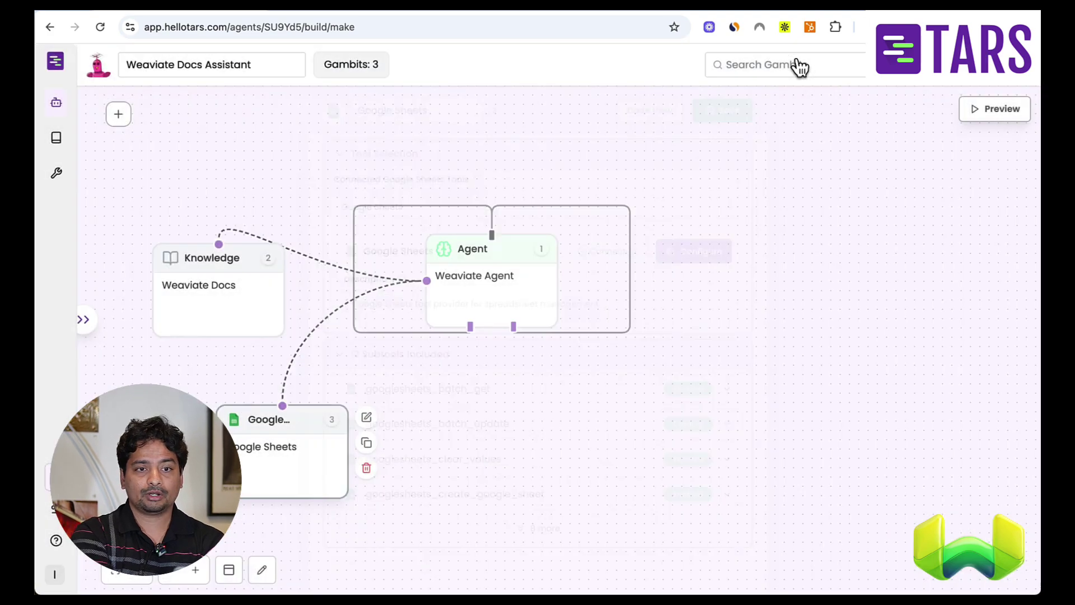
pyautogui.click(504, 307)
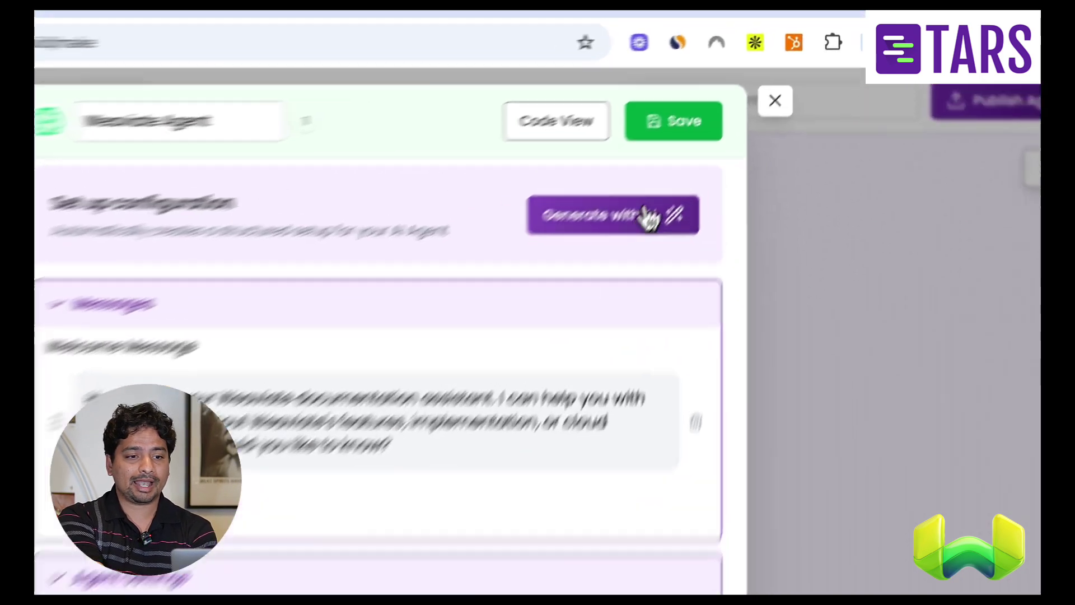
pyautogui.click(714, 141)
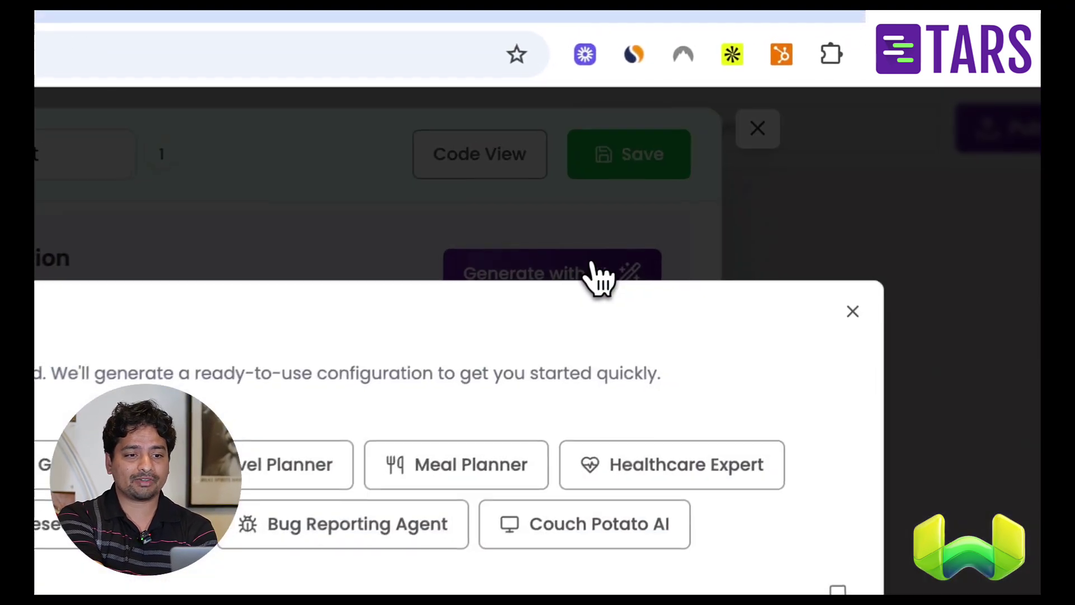
pyautogui.click(388, 299)
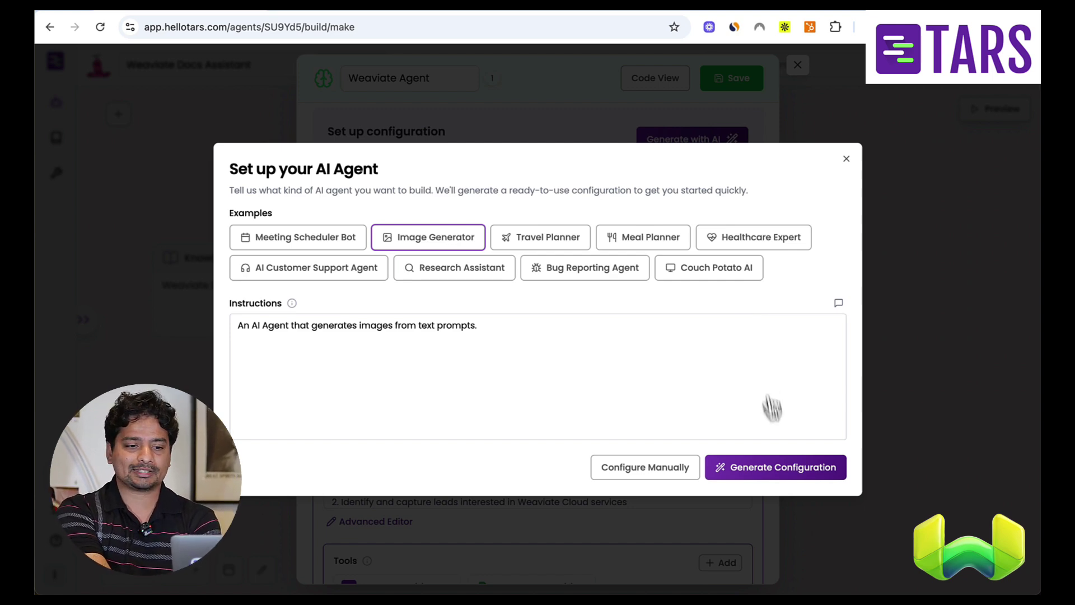
pyautogui.click(775, 467)
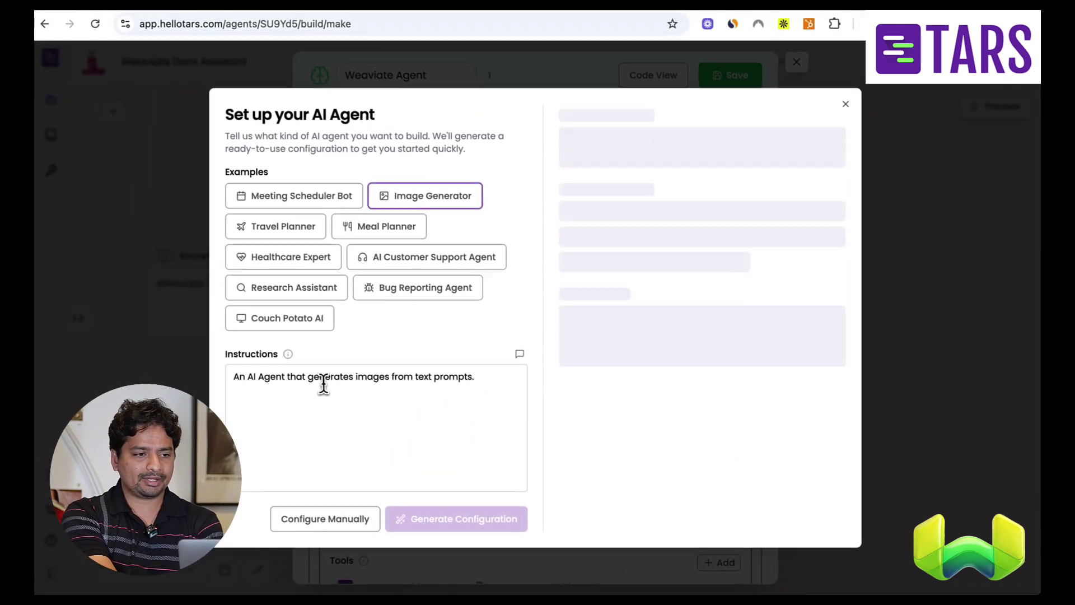
pyautogui.click(288, 374)
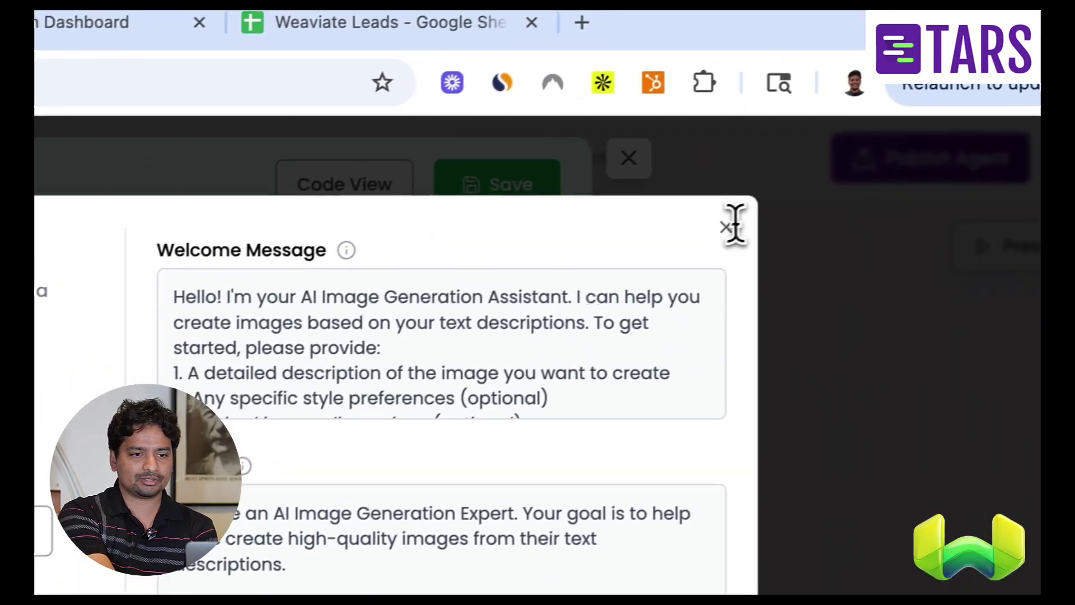
pyautogui.click(727, 226)
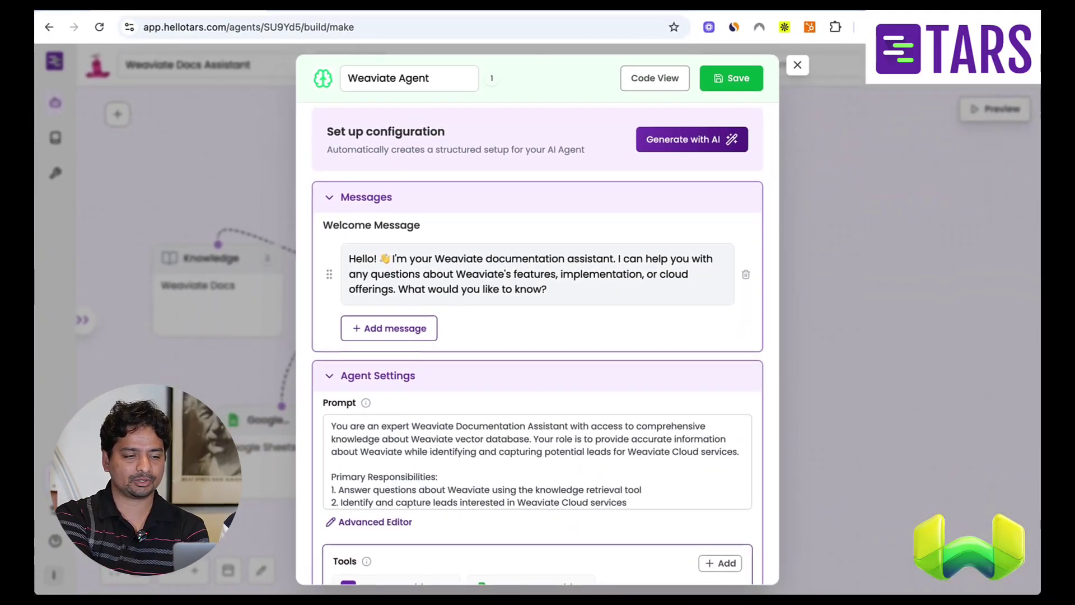
# - Close the Weaviate Agent settings to show the Knowledge, Agent and Google Sheets nodes on the canvas
pyautogui.click(798, 67)
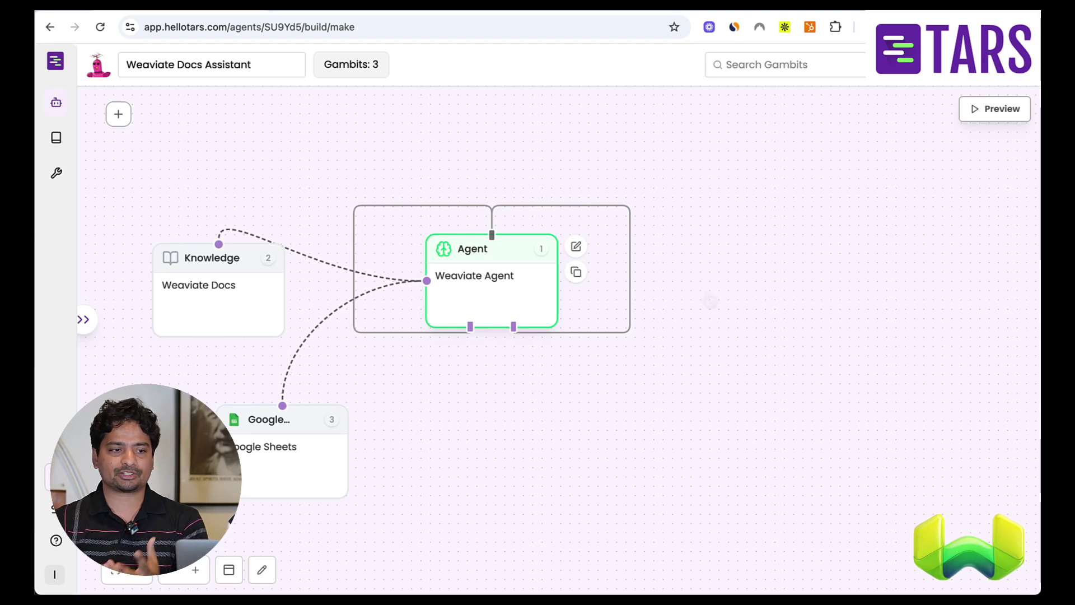